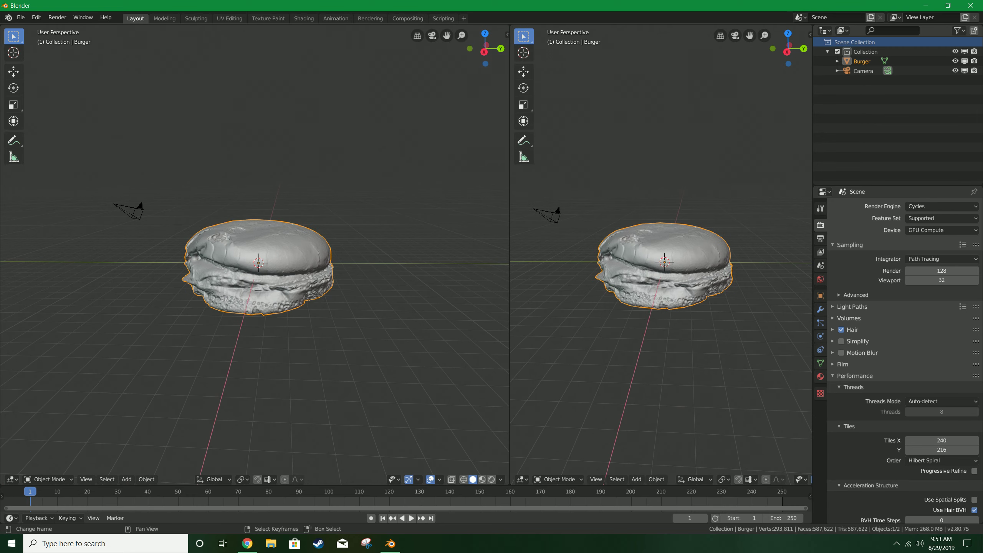
Change the left viewport into a Shader Editor and frame the burger's material nodes.
{"action": "left_click", "coordinate": [11, 479]}
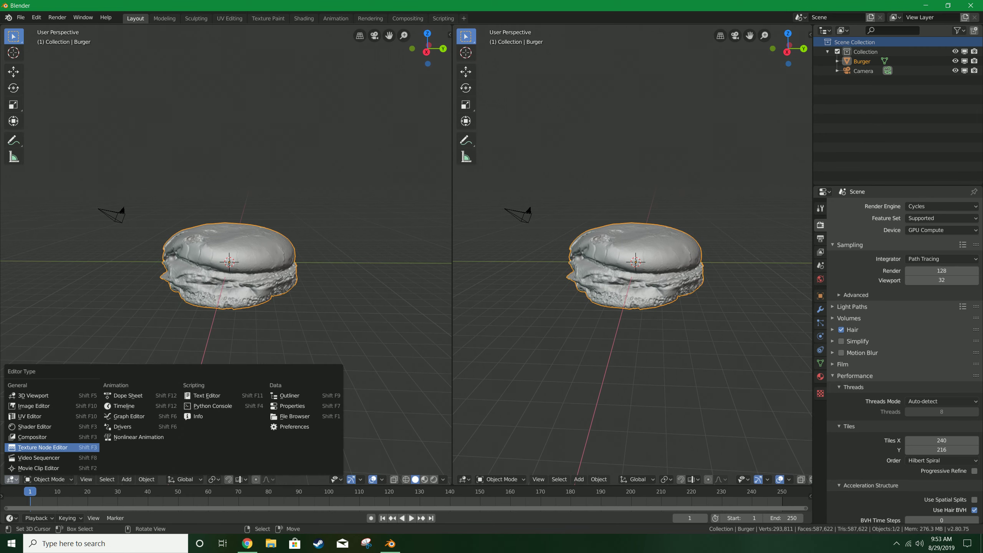
{"action": "left_click", "coordinate": [35, 426]}
{"action": "scroll", "coordinate": [174, 251], "scroll_direction": "up", "scroll_amount": 3}
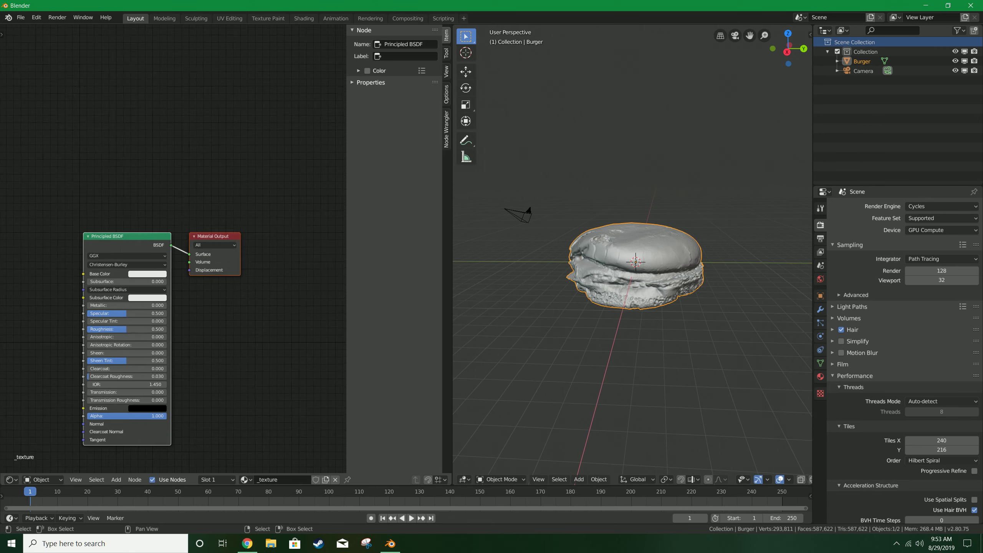
{"action": "middle_click_drag", "start_coordinate": [173, 252], "coordinate": [273, 193]}
{"action": "scroll", "coordinate": [273, 194], "scroll_direction": "down", "scroll_amount": 3}
{"action": "middle_click_drag", "start_coordinate": [248, 240], "coordinate": [263, 231]}
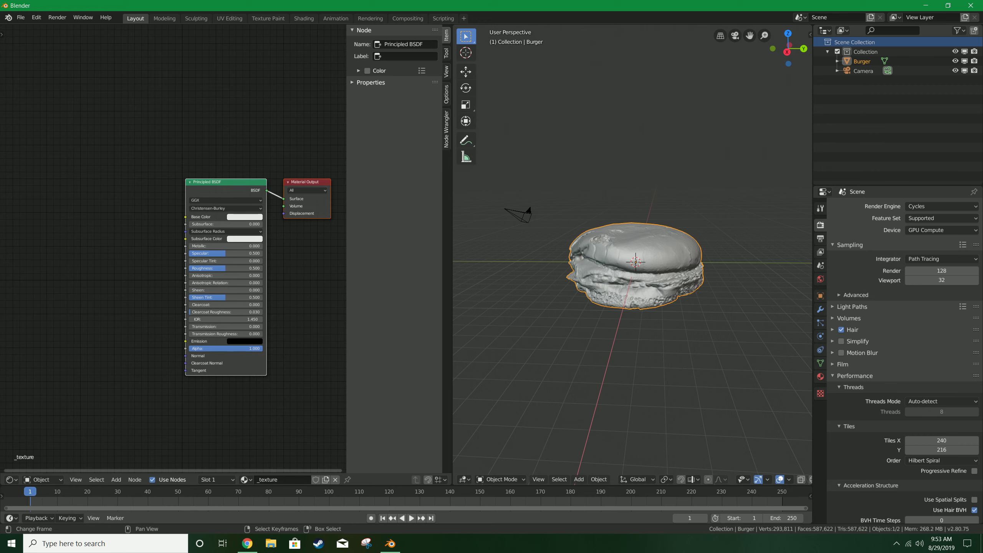
Add an Image Texture node and place it beside the Principled BSDF.
{"action": "left_click", "coordinate": [116, 479]}
{"action": "mouse_move", "coordinate": [136, 426]}
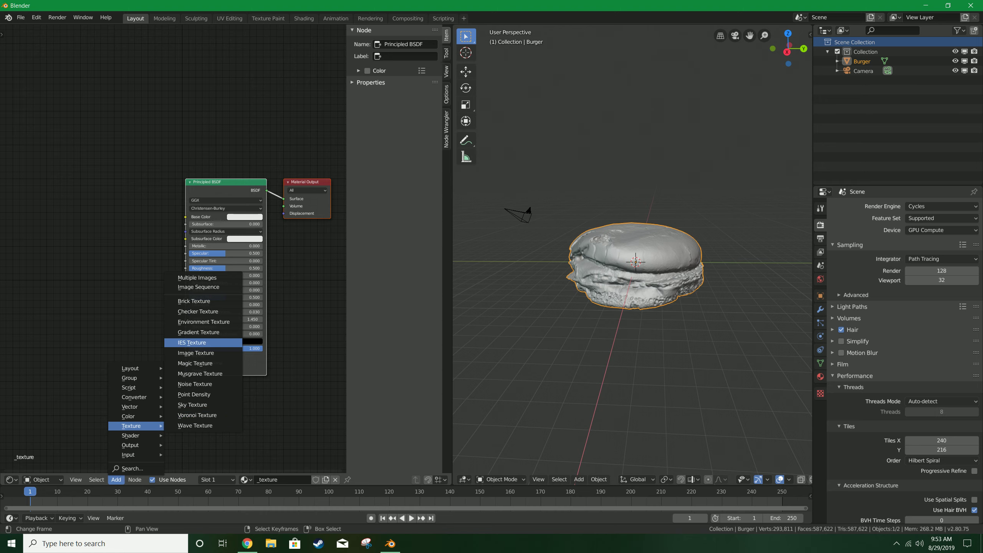
{"action": "left_click", "coordinate": [201, 354]}
{"action": "left_click", "coordinate": [32, 222]}
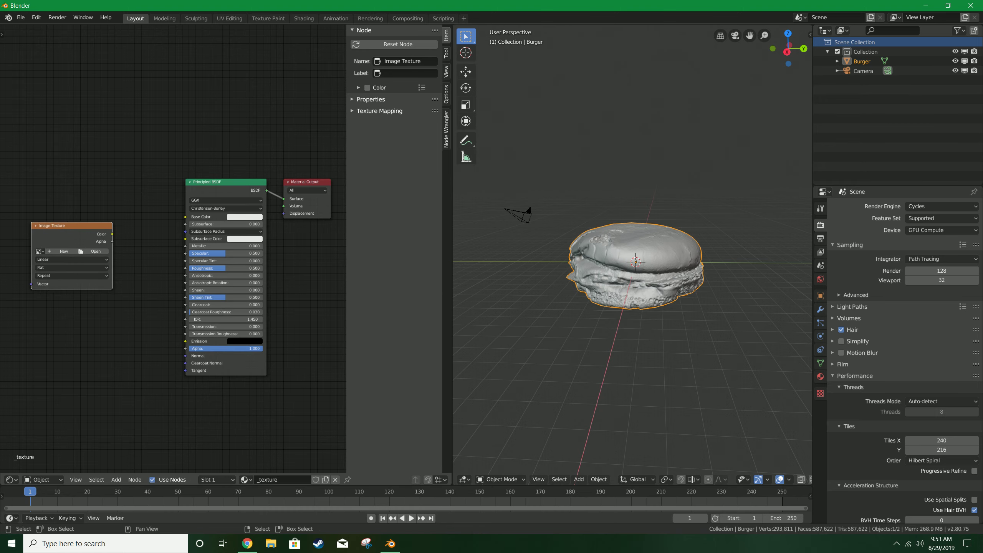
Open Burger.jpg from the Burger folder in the Image Texture node and connect its Color to Base Color.
{"action": "left_click", "coordinate": [92, 251]}
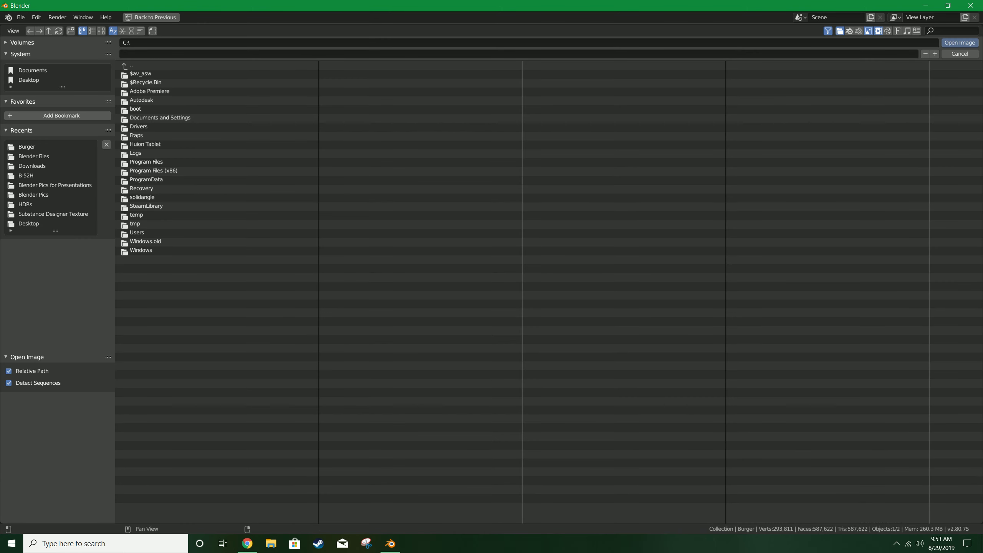
{"action": "left_click", "coordinate": [50, 147]}
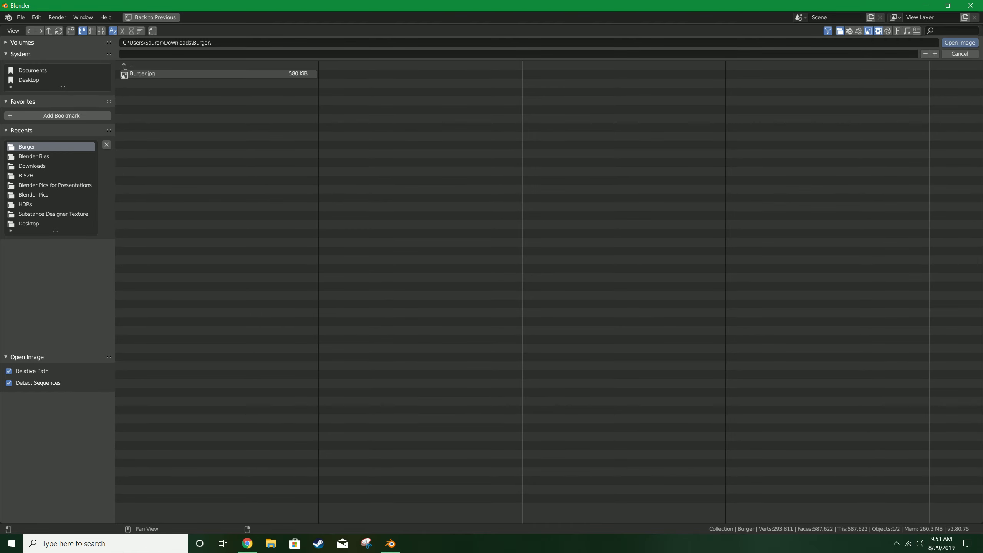
{"action": "double_click", "coordinate": [143, 74]}
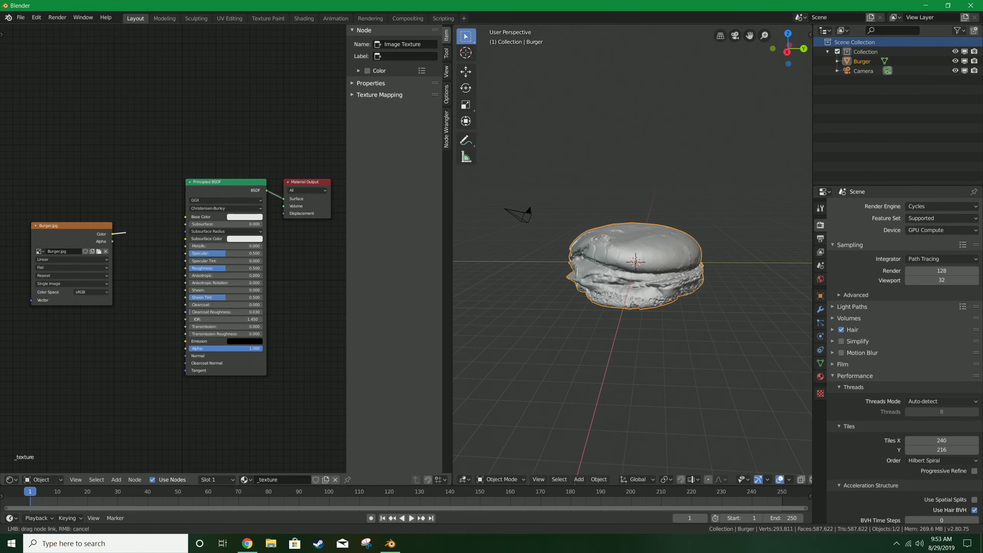
{"action": "left_click_drag", "start_coordinate": [112, 234], "coordinate": [185, 217]}
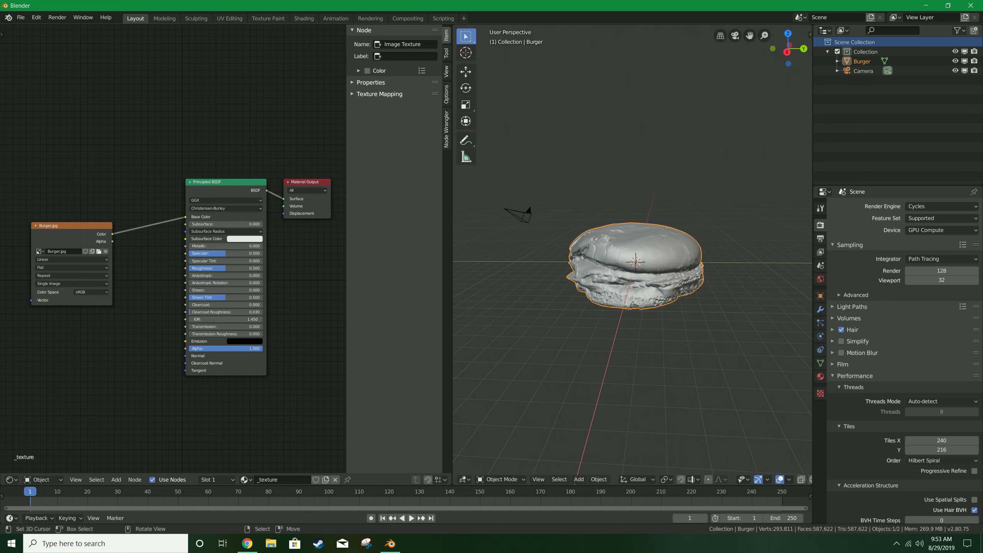
Switch the 3D viewport shading to Look Dev to preview the textured burger.
{"action": "key", "text": "z"}
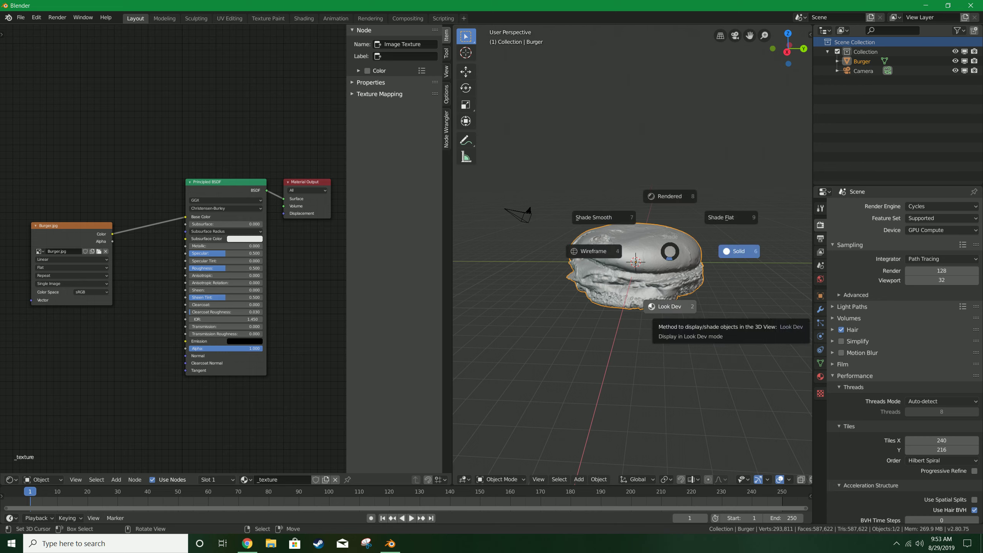
{"action": "left_click", "coordinate": [670, 307]}
{"action": "scroll", "coordinate": [670, 307], "scroll_direction": "up", "scroll_amount": 3}
{"action": "middle_click_drag", "start_coordinate": [669, 306], "coordinate": [715, 291]}
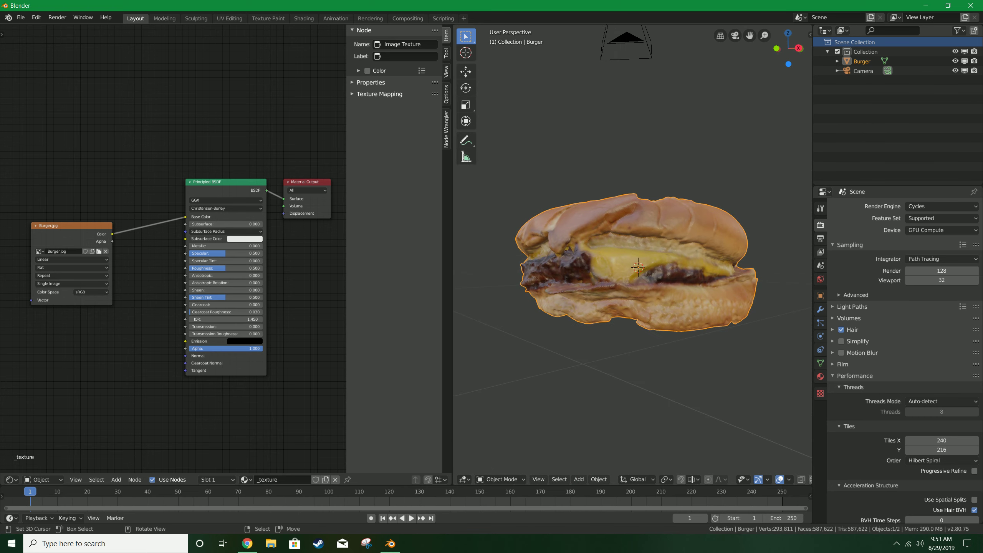
Switch the viewport shading back to Solid.
{"action": "key", "text": "z"}
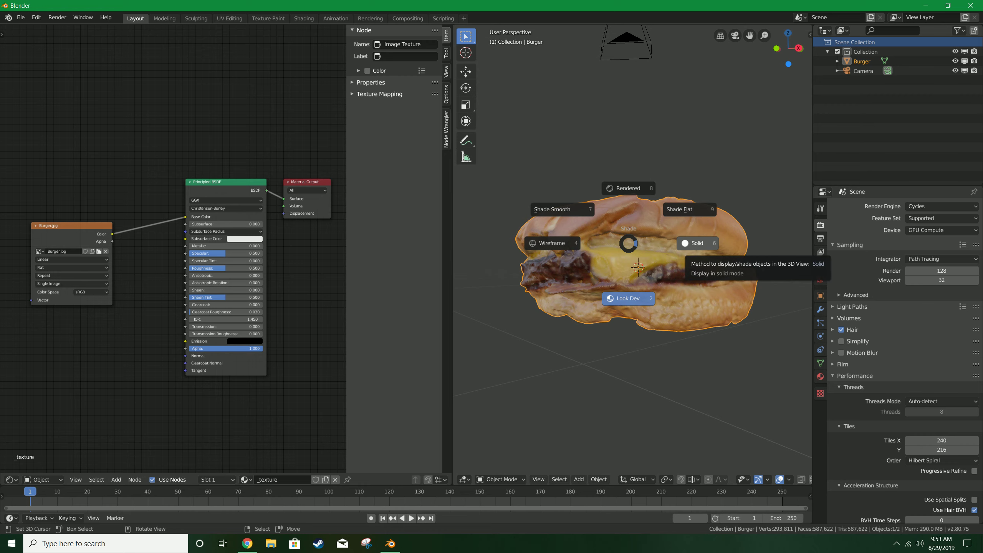
{"action": "left_click", "coordinate": [687, 245]}
{"action": "mouse_move", "coordinate": [687, 246]}
{"action": "middle_mouse_down"}
{"action": "mouse_move", "coordinate": [658, 255]}
{"action": "mouse_move", "coordinate": [645, 274]}
{"action": "mouse_move", "coordinate": [650, 263]}
{"action": "mouse_move", "coordinate": [628, 271]}
{"action": "mouse_move", "coordinate": [460, 216]}
{"action": "middle_mouse_up"}
{"action": "scroll", "coordinate": [644, 274], "scroll_direction": "up", "scroll_amount": 1}
{"action": "scroll", "coordinate": [650, 262], "scroll_direction": "down", "scroll_amount": 2}
{"action": "scroll", "coordinate": [460, 215], "scroll_direction": "up", "scroll_amount": 2}
Enter Sculpt Mode on the burger and zoom in on the dented area of the top bun.
{"action": "key", "text": "ctrl+Tab"}
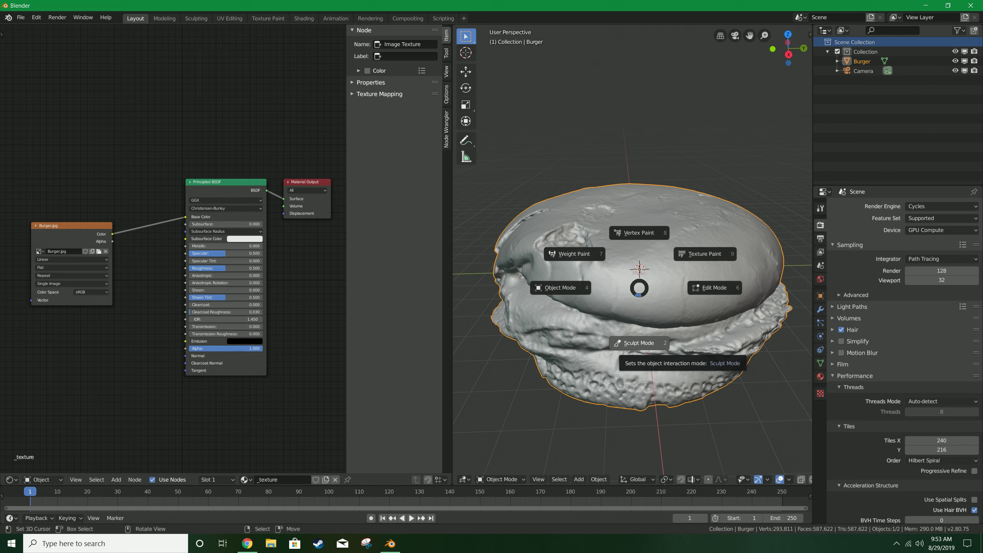
{"action": "left_click", "coordinate": [627, 343]}
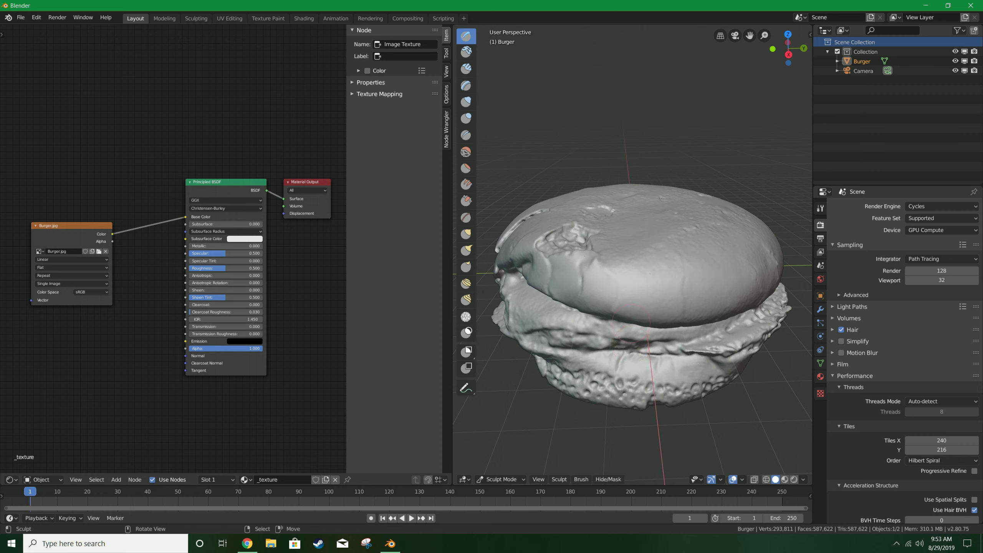
{"action": "mouse_move", "coordinate": [626, 343]}
{"action": "middle_mouse_down"}
{"action": "mouse_move", "coordinate": [631, 382]}
{"action": "mouse_move", "coordinate": [660, 372]}
{"action": "middle_mouse_up"}
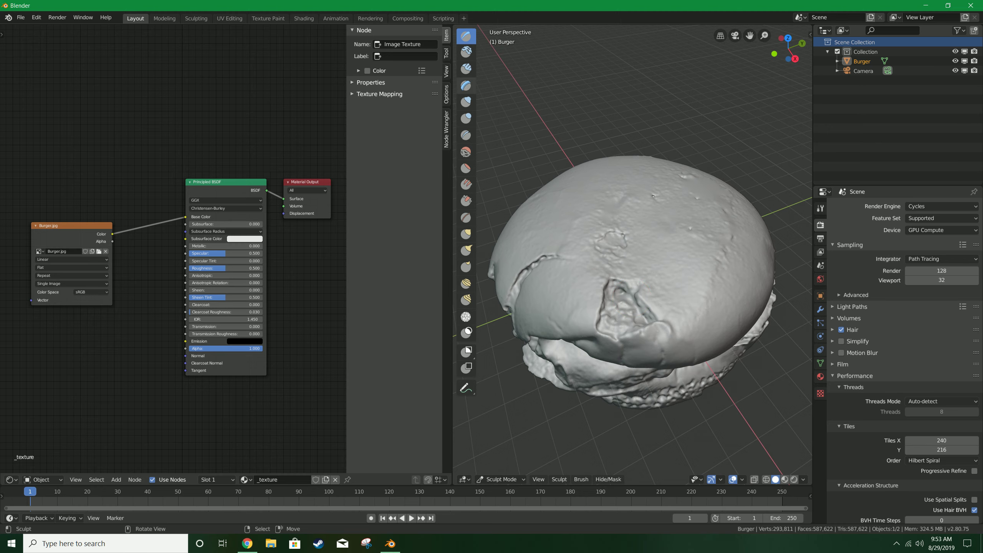
{"action": "mouse_move", "coordinate": [634, 318]}
{"action": "middle_mouse_down"}
{"action": "mouse_move", "coordinate": [613, 265]}
{"action": "mouse_move", "coordinate": [631, 271]}
{"action": "mouse_move", "coordinate": [627, 308]}
{"action": "mouse_move", "coordinate": [655, 309]}
{"action": "mouse_move", "coordinate": [641, 278]}
{"action": "middle_mouse_up"}
{"action": "scroll", "coordinate": [623, 267], "scroll_direction": "up", "scroll_amount": 2}
{"action": "scroll", "coordinate": [637, 303], "scroll_direction": "up", "scroll_amount": 3}
{"action": "scroll", "coordinate": [636, 303], "scroll_direction": "down", "scroll_amount": 4}
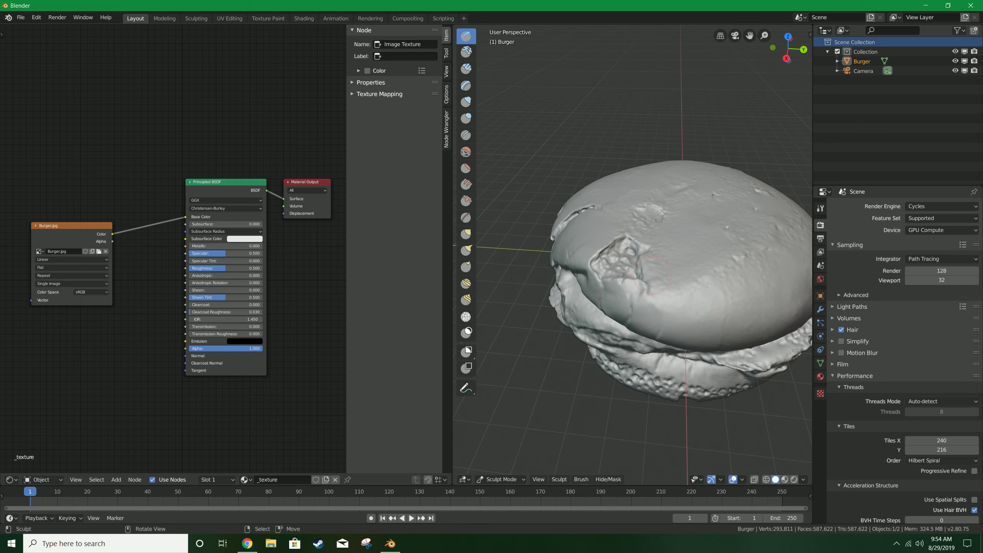
{"action": "scroll", "coordinate": [641, 278], "scroll_direction": "up", "scroll_amount": 5}
{"action": "scroll", "coordinate": [641, 278], "scroll_direction": "down", "scroll_amount": 2}
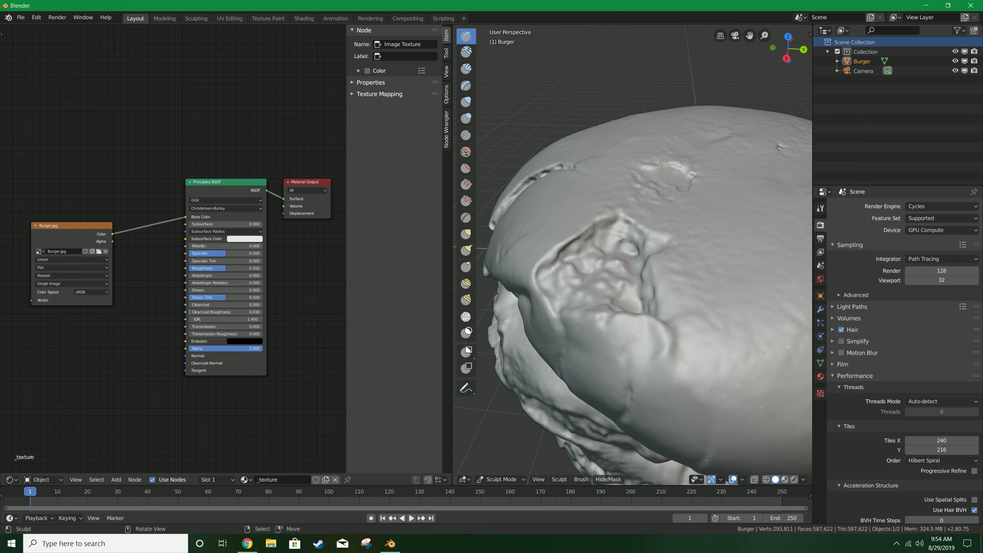
Select the Smooth brush with a radius of about 207 px and show its tool settings.
{"action": "key", "text": "s"}
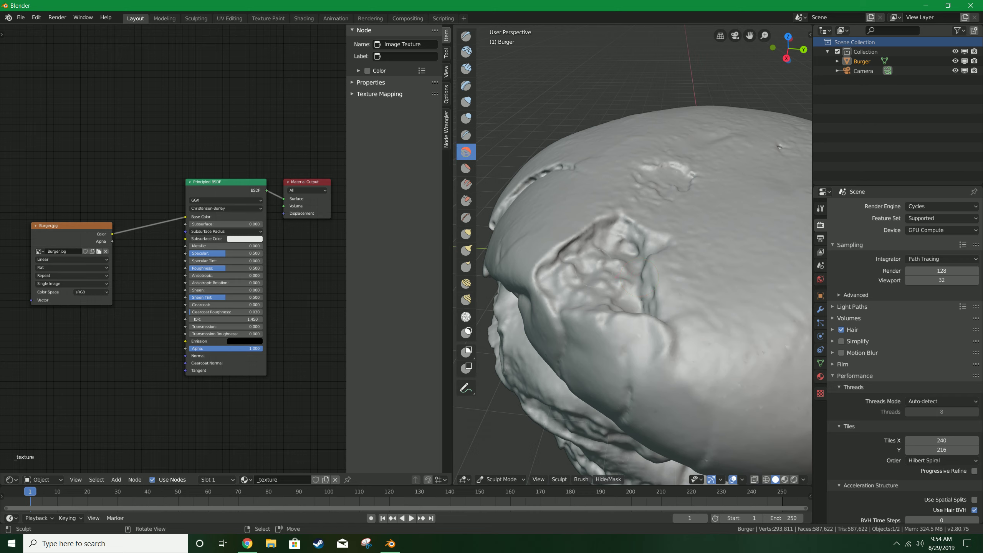
{"action": "key", "text": "f"}
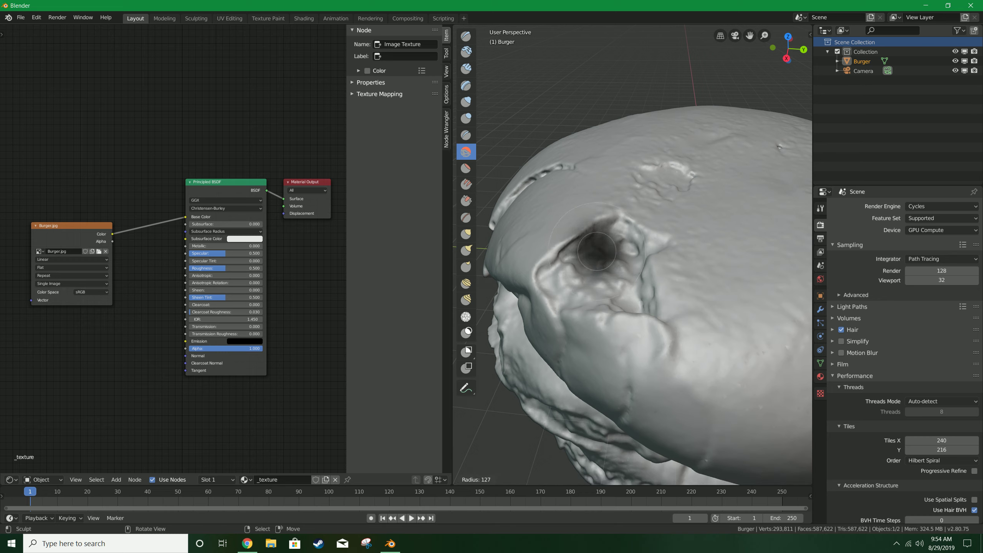
{"action": "left_click", "coordinate": [655, 250]}
{"action": "left_click", "coordinate": [820, 208]}
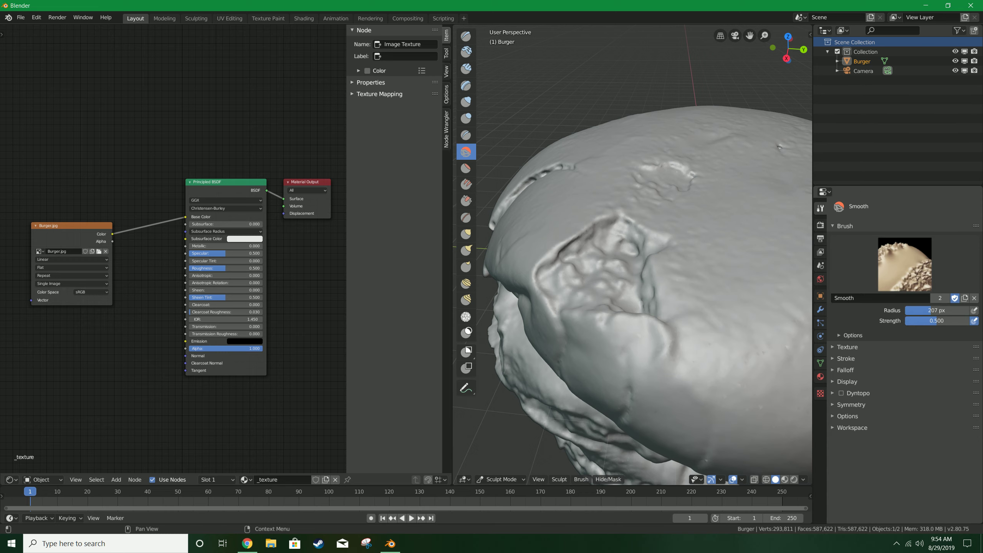
Smooth the dented area on the side of the top bun with several strokes.
{"action": "scroll", "coordinate": [642, 287], "scroll_direction": "down", "scroll_amount": 1}
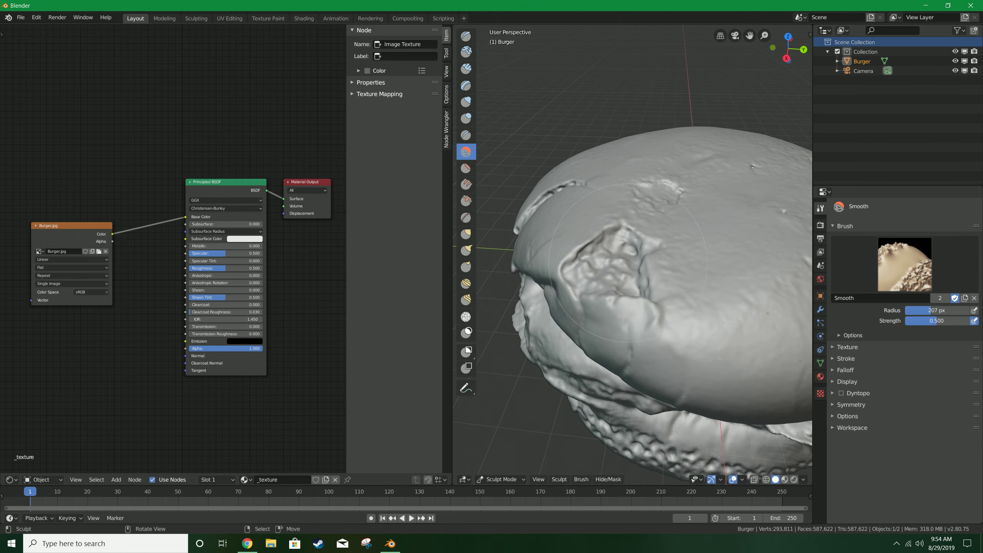
{"action": "scroll", "coordinate": [643, 287], "scroll_direction": "up", "scroll_amount": 1}
{"action": "mouse_move", "coordinate": [643, 287]}
{"action": "left_mouse_down"}
{"action": "mouse_move", "coordinate": [623, 256]}
{"action": "mouse_move", "coordinate": [643, 333]}
{"action": "mouse_move", "coordinate": [589, 261]}
{"action": "mouse_move", "coordinate": [613, 232]}
{"action": "mouse_move", "coordinate": [622, 261]}
{"action": "left_mouse_up"}
{"action": "middle_click_drag", "start_coordinate": [622, 261], "coordinate": [577, 284]}
{"action": "mouse_move", "coordinate": [620, 240]}
{"action": "left_mouse_down"}
{"action": "mouse_move", "coordinate": [639, 229]}
{"action": "mouse_move", "coordinate": [634, 252]}
{"action": "left_mouse_up"}
{"action": "middle_click_drag", "start_coordinate": [635, 249], "coordinate": [671, 236]}
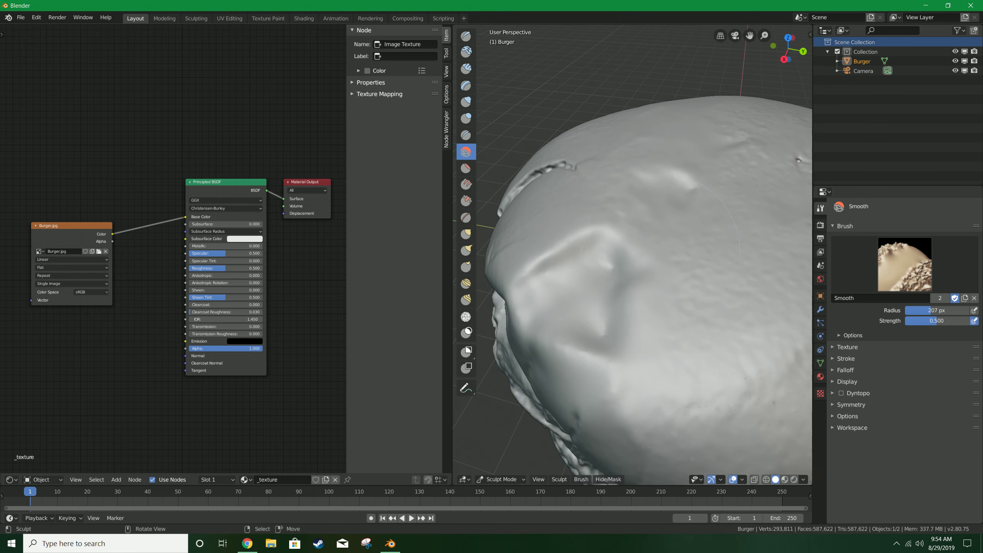
{"action": "mouse_move", "coordinate": [560, 268]}
{"action": "left_mouse_down"}
{"action": "mouse_move", "coordinate": [591, 278]}
{"action": "mouse_move", "coordinate": [604, 302]}
{"action": "left_mouse_up"}
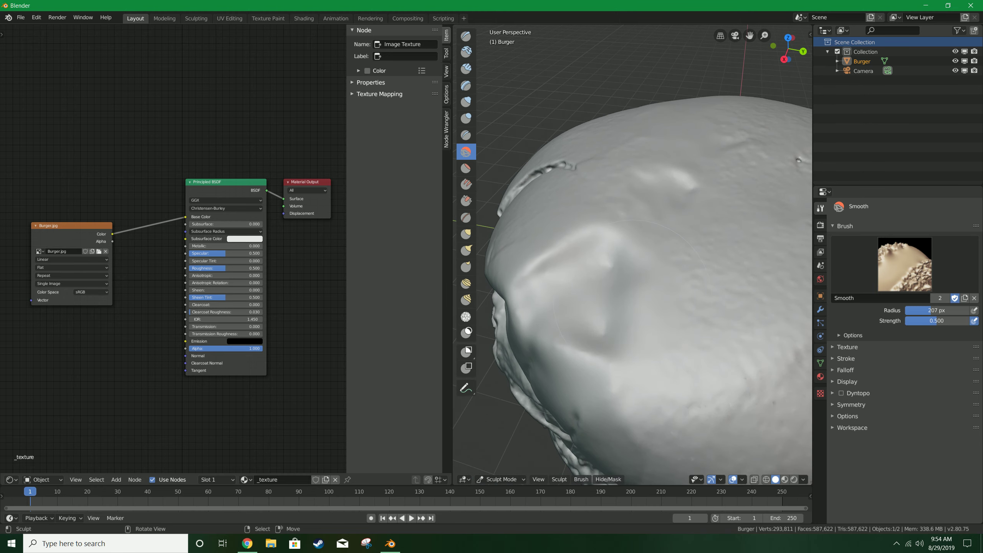
Switch to the Clay brush and build up the dented area with a stroke.
{"action": "scroll", "coordinate": [633, 300], "scroll_direction": "up", "scroll_amount": 2}
{"action": "left_click", "coordinate": [466, 51]}
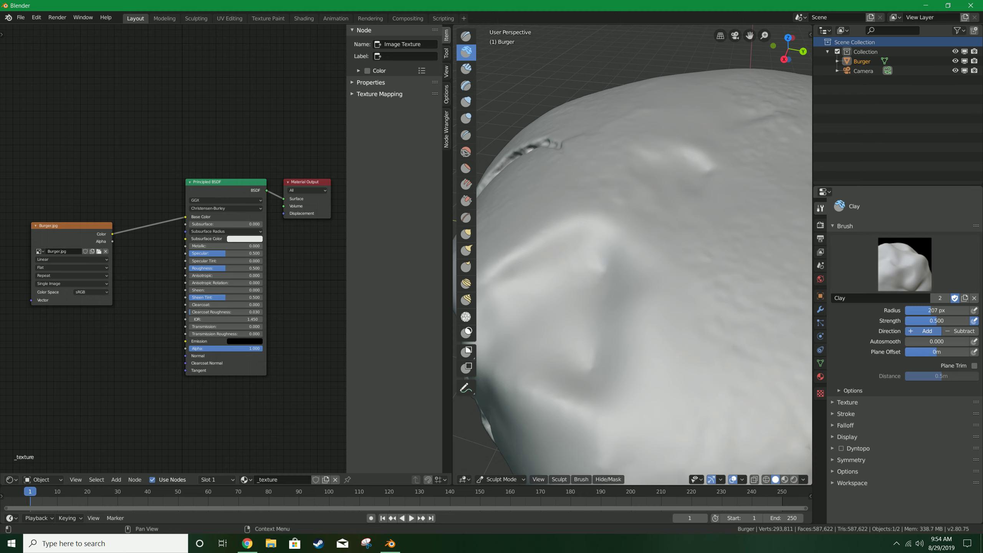
{"action": "middle_click_drag", "start_coordinate": [620, 325], "coordinate": [661, 306], "text": "shift"}
Adjust the Clay brush radius to about 126 px and its strength to 0.761.
{"action": "key", "text": "f"}
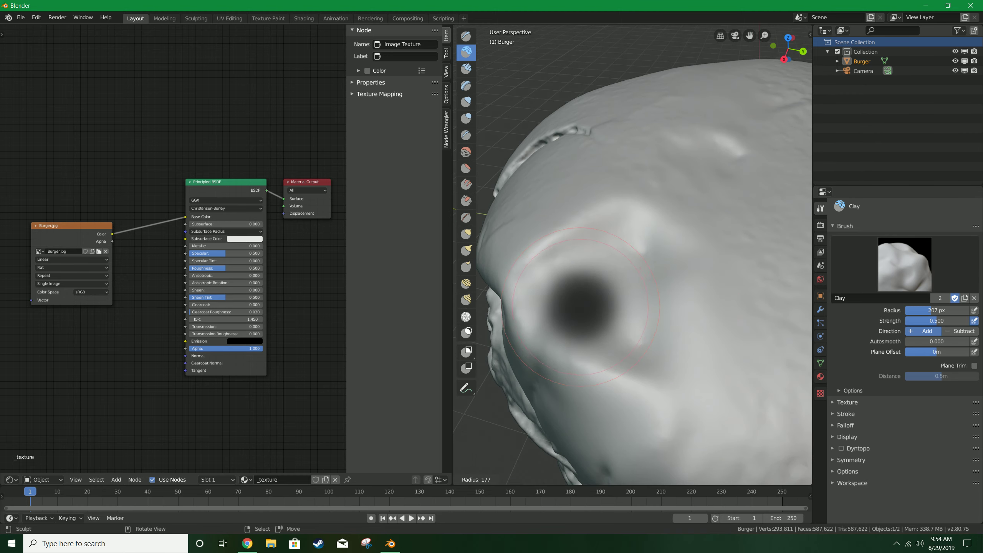
{"action": "left_click", "coordinate": [623, 309]}
{"action": "key", "text": "f"}
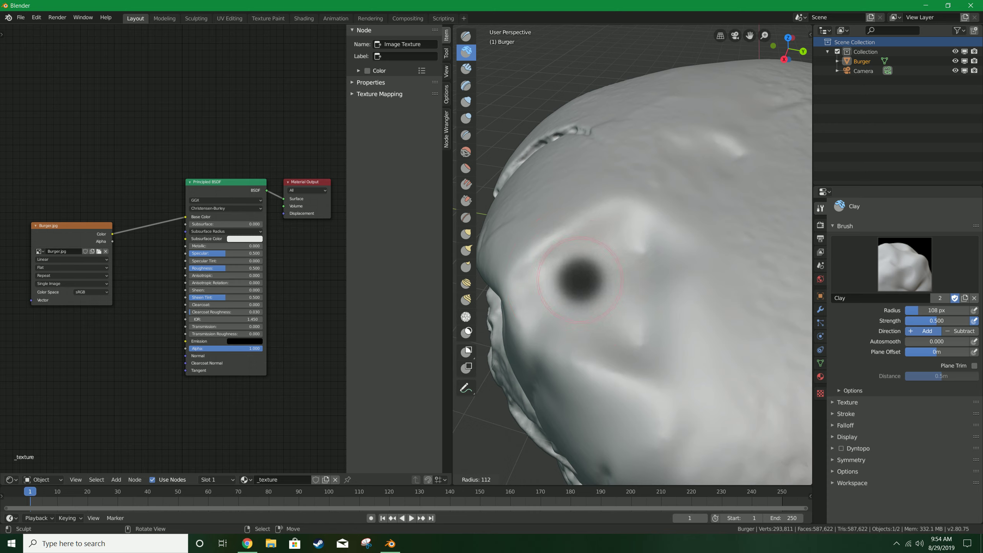
{"action": "key", "text": "Return"}
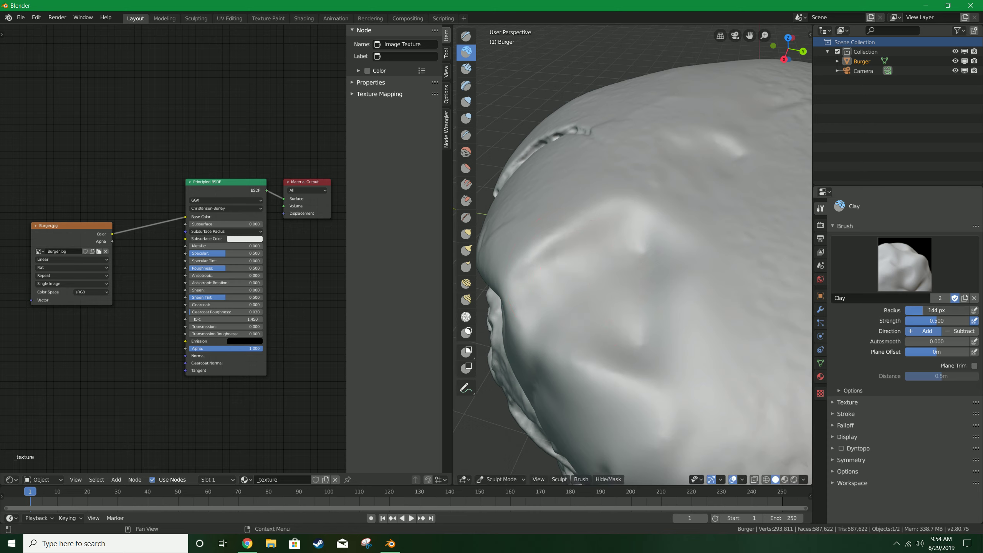
{"action": "left_click_drag", "start_coordinate": [923, 310], "coordinate": [920, 310]}
{"action": "key", "text": "f"}
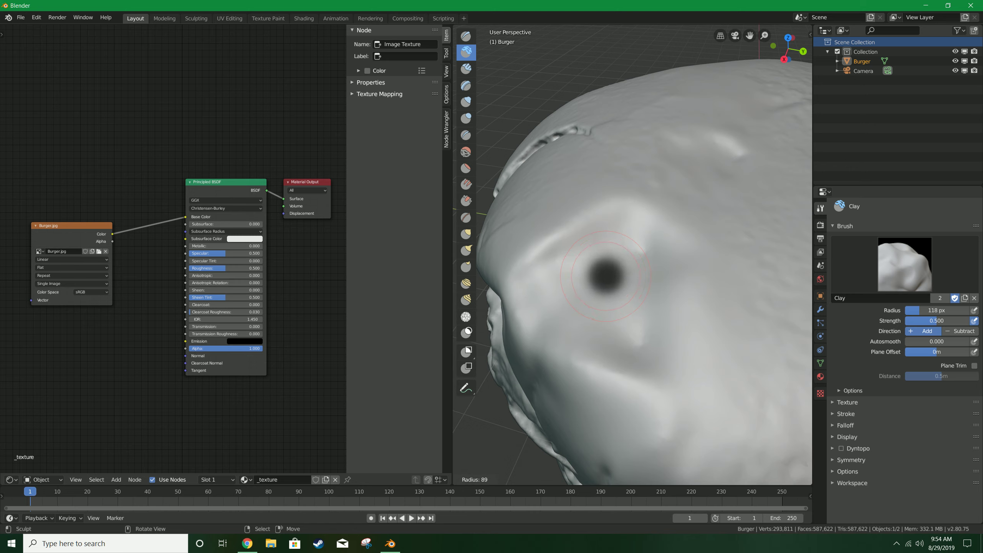
{"action": "left_click", "coordinate": [636, 277]}
{"action": "key", "text": "shift+f"}
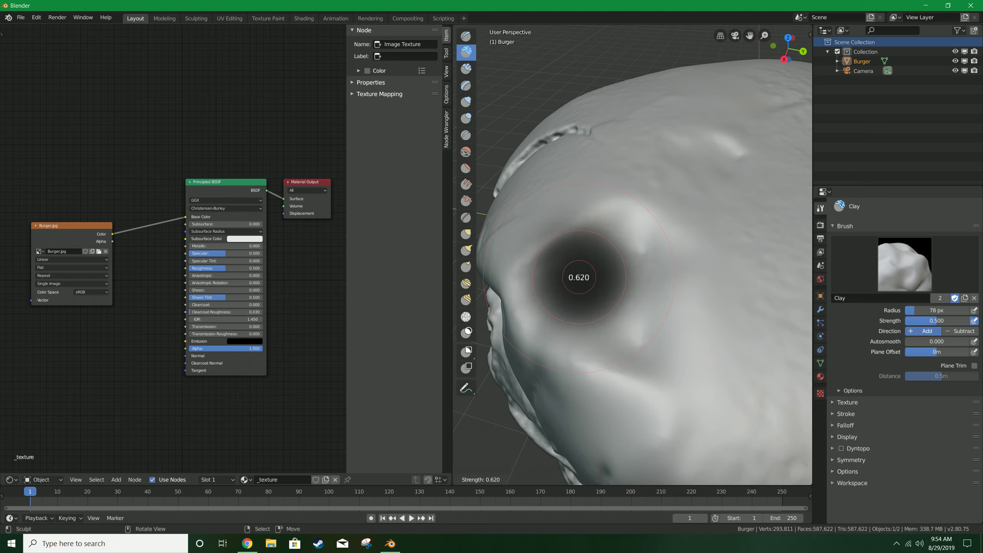
{"action": "left_click", "coordinate": [653, 282]}
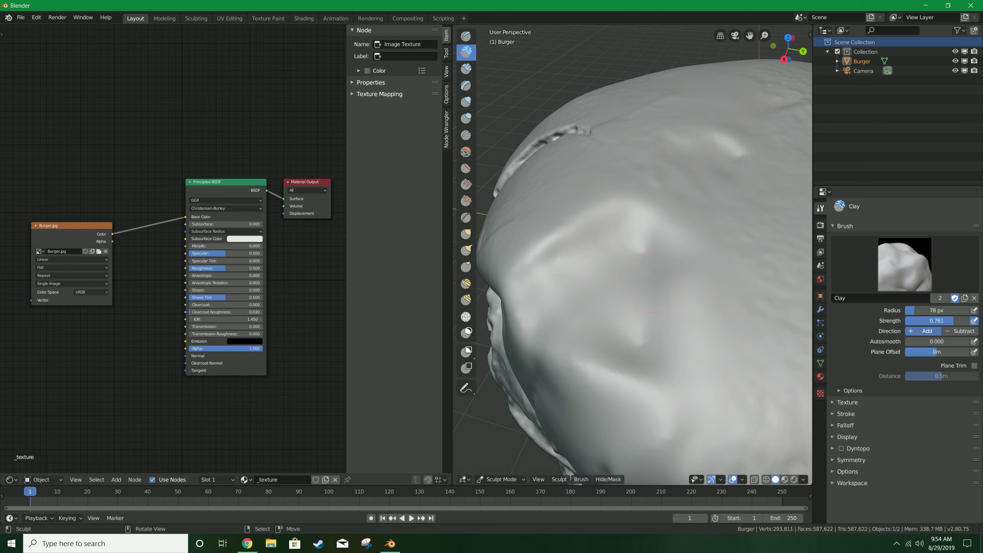
{"action": "key", "text": "f"}
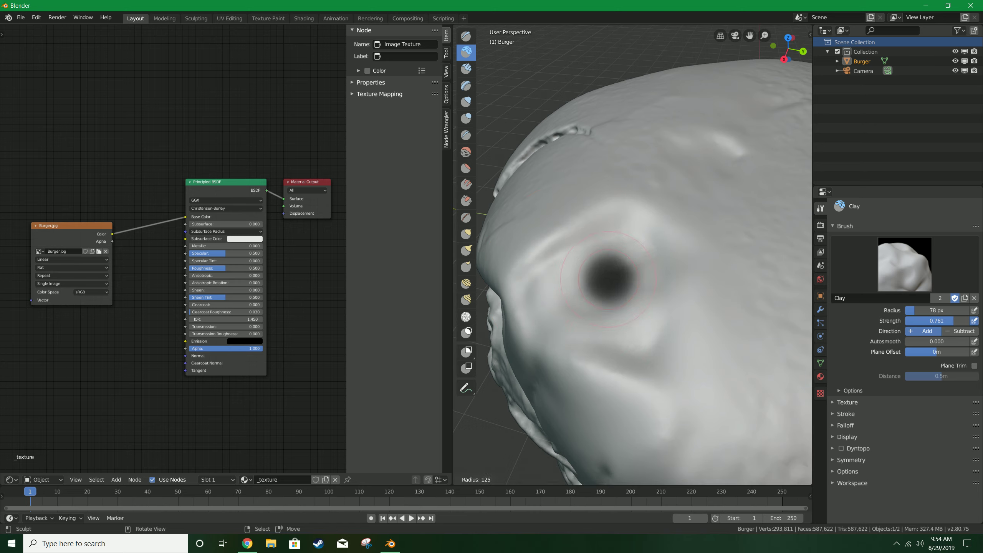
{"action": "left_click", "coordinate": [657, 280]}
Add clay strokes over the remaining dents on the top bun's surface.
{"action": "mouse_move", "coordinate": [612, 277]}
{"action": "left_mouse_down"}
{"action": "mouse_move", "coordinate": [580, 279]}
{"action": "mouse_move", "coordinate": [648, 248]}
{"action": "mouse_move", "coordinate": [654, 318]}
{"action": "mouse_move", "coordinate": [612, 349]}
{"action": "mouse_move", "coordinate": [542, 310]}
{"action": "mouse_move", "coordinate": [602, 300]}
{"action": "mouse_move", "coordinate": [621, 366]}
{"action": "left_mouse_up"}
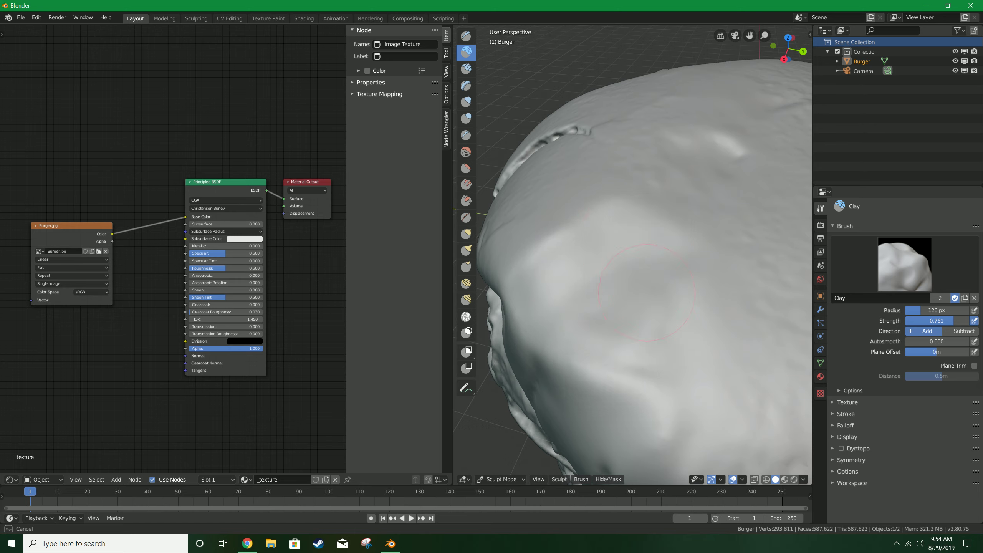
{"action": "middle_click_drag", "start_coordinate": [609, 242], "coordinate": [453, 122]}
{"action": "middle_click_drag", "start_coordinate": [557, 310], "coordinate": [593, 358], "text": "shift"}
{"action": "scroll", "coordinate": [593, 358], "scroll_direction": "up", "scroll_amount": 3}
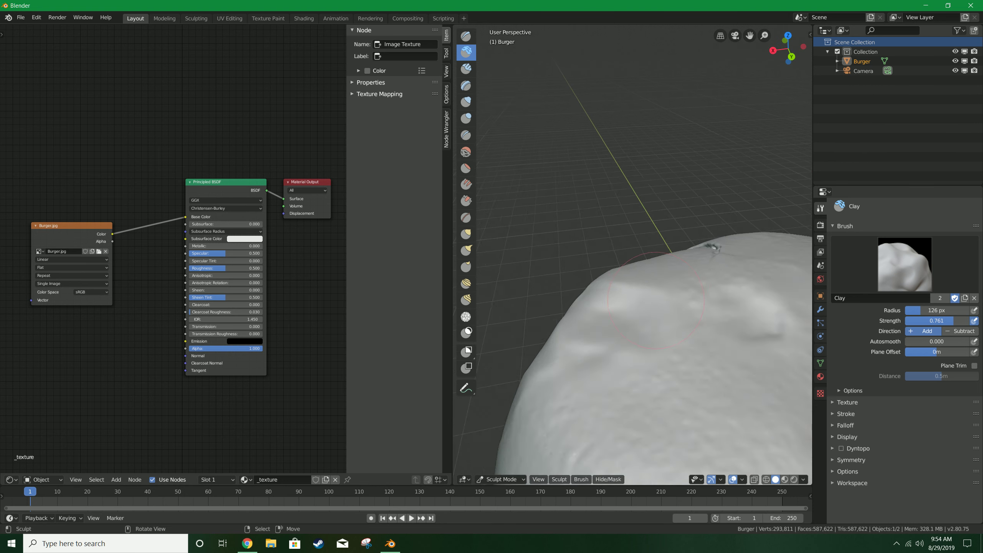
{"action": "mouse_move", "coordinate": [583, 362]}
{"action": "left_mouse_down"}
{"action": "mouse_move", "coordinate": [635, 337]}
{"action": "mouse_move", "coordinate": [641, 280]}
{"action": "left_mouse_up"}
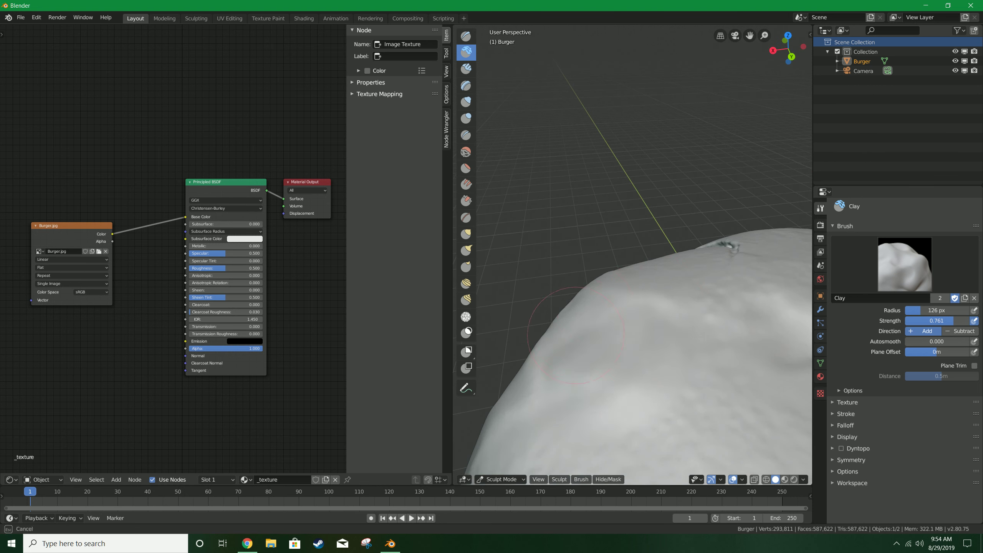
{"action": "mouse_move", "coordinate": [577, 370]}
{"action": "left_mouse_down"}
{"action": "mouse_move", "coordinate": [584, 393]}
{"action": "mouse_move", "coordinate": [619, 329]}
{"action": "left_mouse_up"}
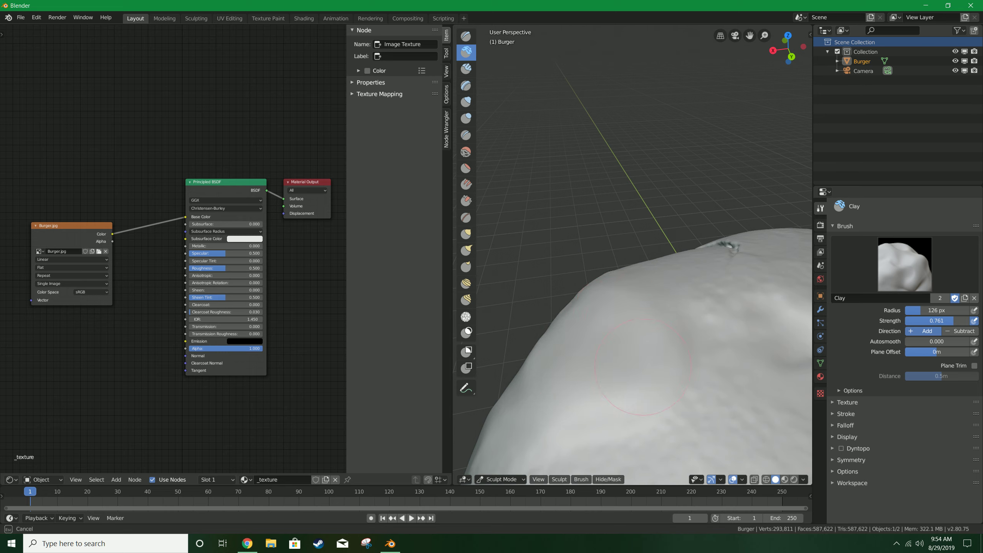
Build up the dent near the top bun's edge with two more clay strokes.
{"action": "middle_click_drag", "start_coordinate": [680, 316], "coordinate": [661, 351]}
{"action": "mouse_move", "coordinate": [661, 351]}
{"action": "left_mouse_down"}
{"action": "mouse_move", "coordinate": [627, 372]}
{"action": "mouse_move", "coordinate": [654, 415]}
{"action": "mouse_move", "coordinate": [665, 343]}
{"action": "left_mouse_up"}
Switch to the Smooth brush and smooth the built-up areas on the top bun's side.
{"action": "key", "text": "s"}
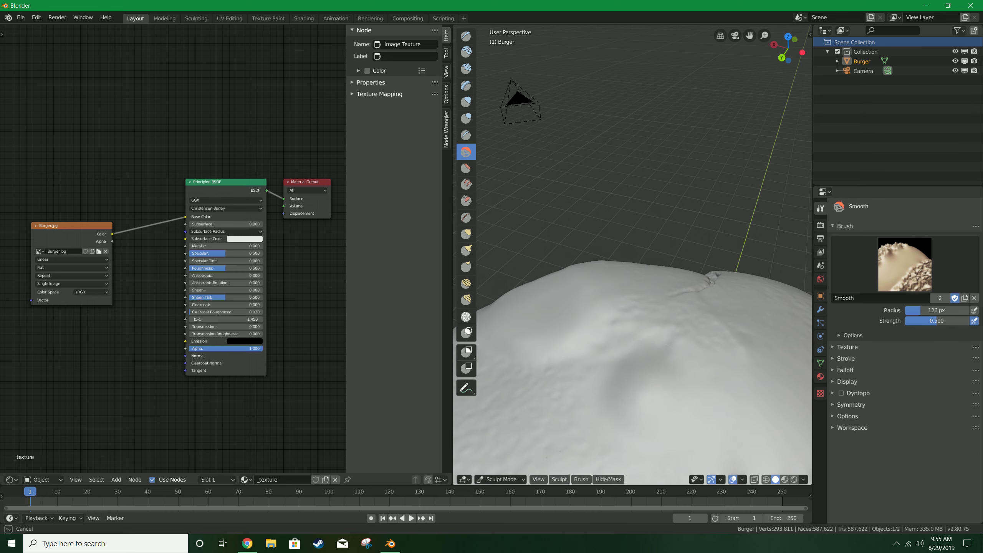
{"action": "left_click_drag", "start_coordinate": [595, 288], "coordinate": [573, 341]}
{"action": "mouse_move", "coordinate": [603, 364]}
{"action": "middle_mouse_down"}
{"action": "mouse_move", "coordinate": [642, 349]}
{"action": "mouse_move", "coordinate": [675, 381]}
{"action": "middle_mouse_up"}
{"action": "left_click_drag", "start_coordinate": [673, 382], "coordinate": [658, 395]}
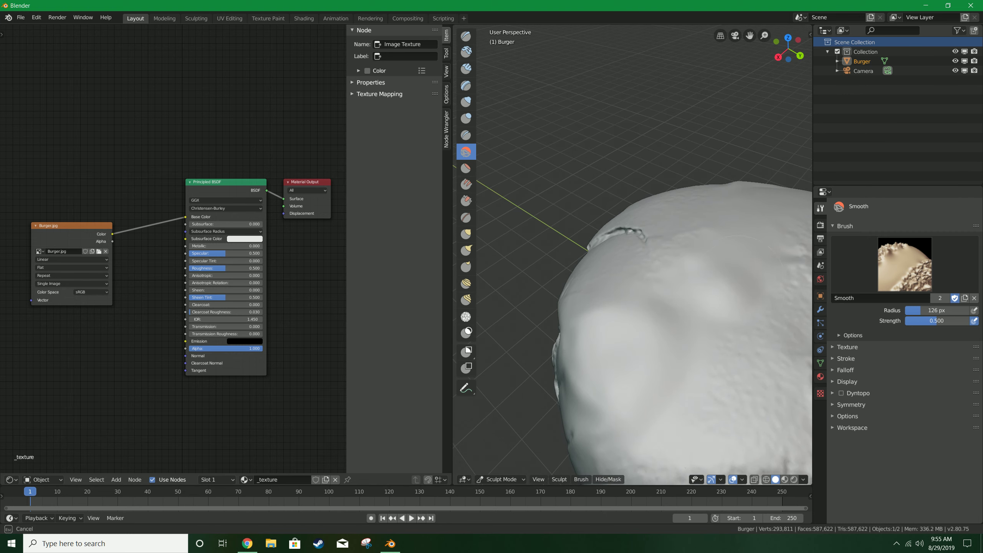
{"action": "left_click_drag", "start_coordinate": [739, 285], "coordinate": [728, 286]}
{"action": "left_click_drag", "start_coordinate": [615, 327], "coordinate": [607, 330]}
{"action": "left_click_drag", "start_coordinate": [581, 407], "coordinate": [581, 406]}
{"action": "mouse_move", "coordinate": [581, 407]}
{"action": "middle_mouse_down"}
{"action": "mouse_move", "coordinate": [527, 231]}
{"action": "mouse_move", "coordinate": [643, 323]}
{"action": "mouse_move", "coordinate": [558, 395]}
{"action": "mouse_move", "coordinate": [503, 386]}
{"action": "mouse_move", "coordinate": [561, 348]}
{"action": "mouse_move", "coordinate": [542, 341]}
{"action": "middle_mouse_up"}
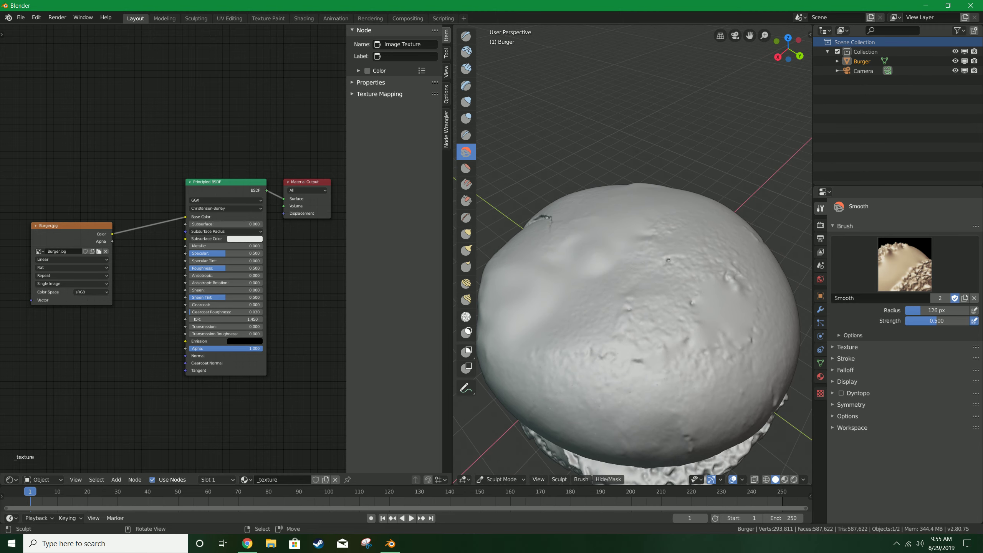
Switch back to the Clay brush and reduce its radius to about 68 px.
{"action": "middle_click_drag", "start_coordinate": [600, 430], "coordinate": [621, 435]}
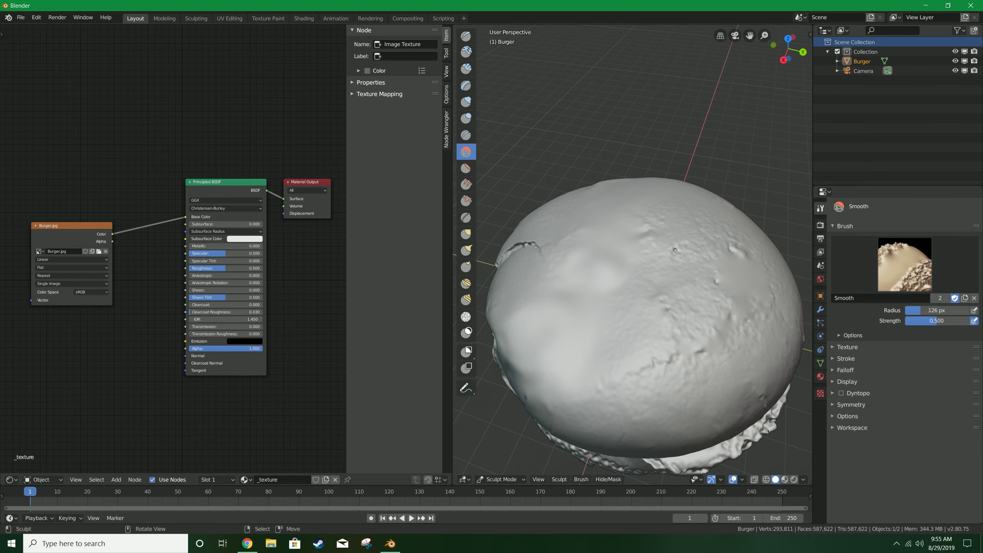
{"action": "middle_click_drag", "start_coordinate": [625, 342], "coordinate": [658, 288], "text": "shift"}
{"action": "scroll", "coordinate": [651, 318], "scroll_direction": "up", "scroll_amount": 2}
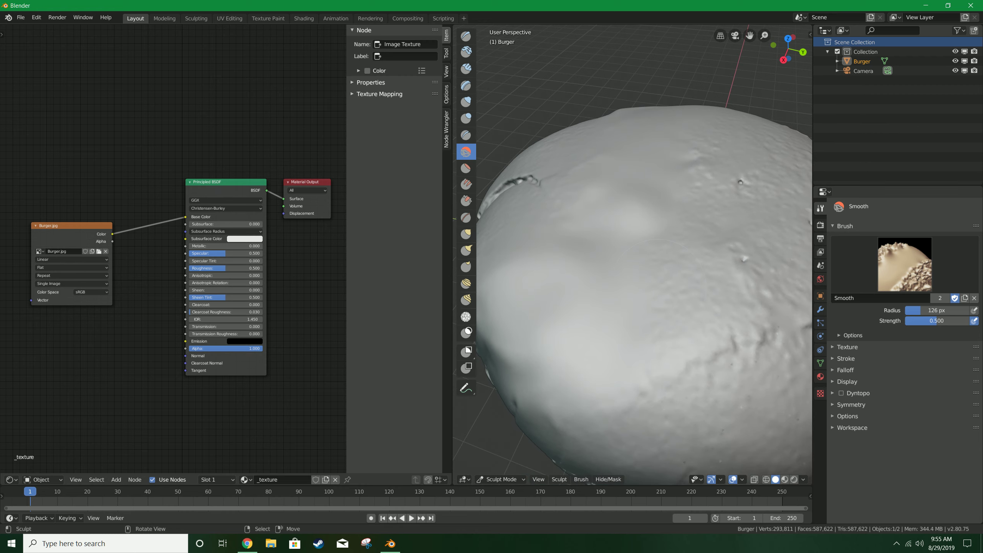
{"action": "scroll", "coordinate": [662, 284], "scroll_direction": "down", "scroll_amount": 2}
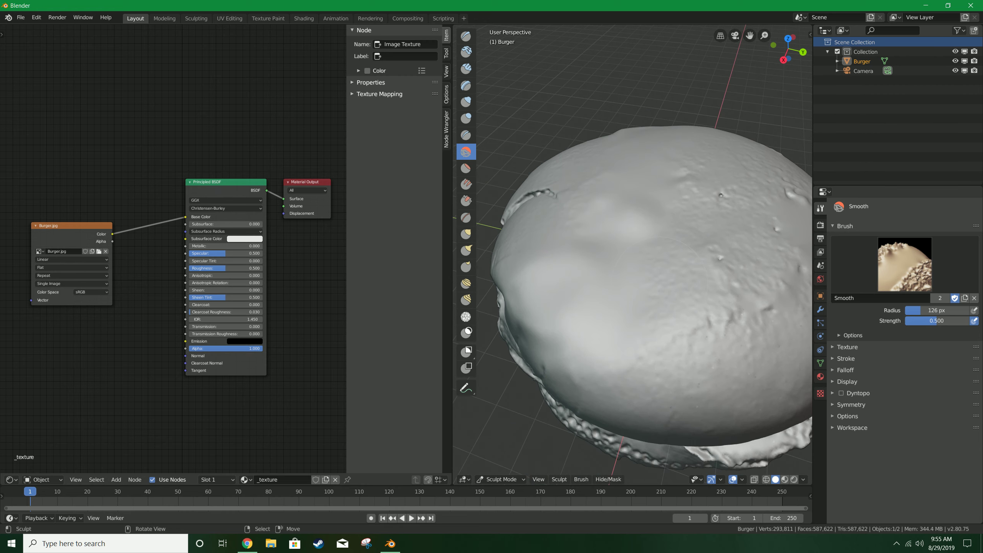
{"action": "key", "text": "c"}
{"action": "scroll", "coordinate": [660, 283], "scroll_direction": "up", "scroll_amount": 1}
{"action": "key", "text": "f"}
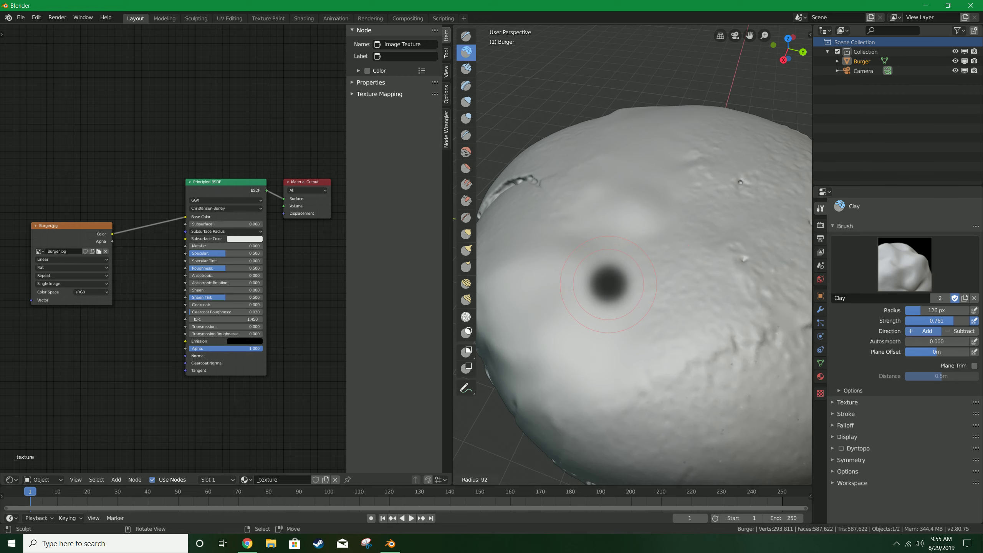
{"action": "left_click", "coordinate": [635, 284]}
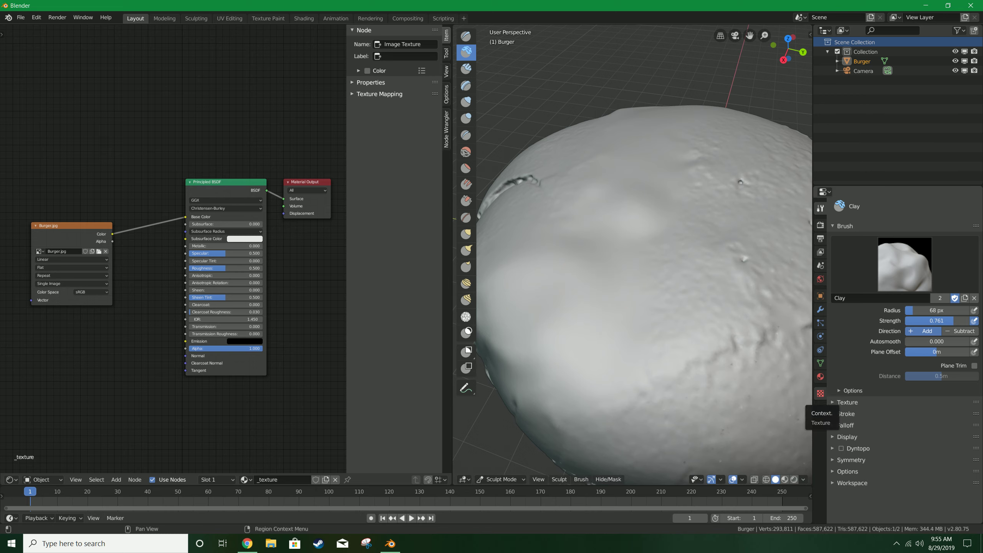
Add a new texture to the Clay brush and set its type to Distorted Noise.
{"action": "left_click", "coordinate": [820, 394]}
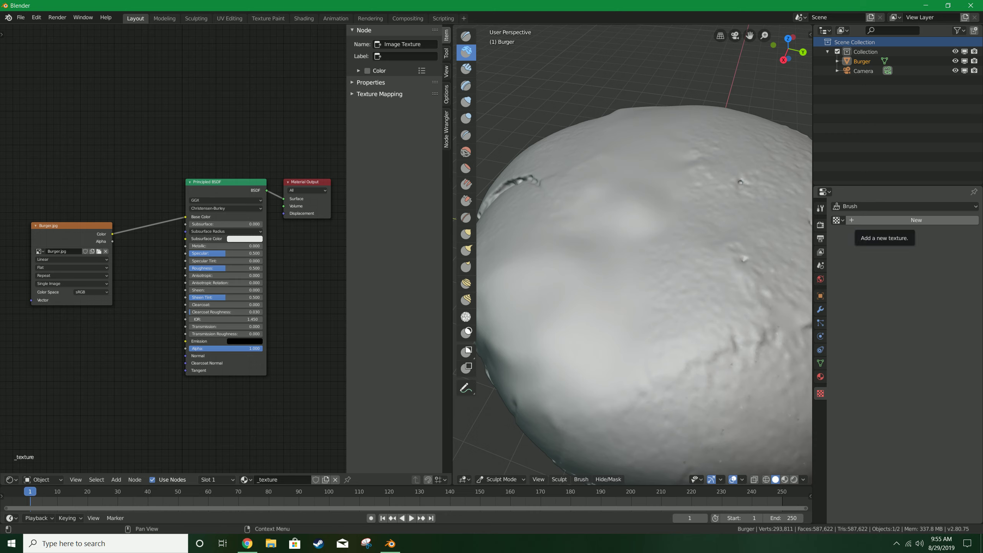
{"action": "left_click", "coordinate": [891, 220]}
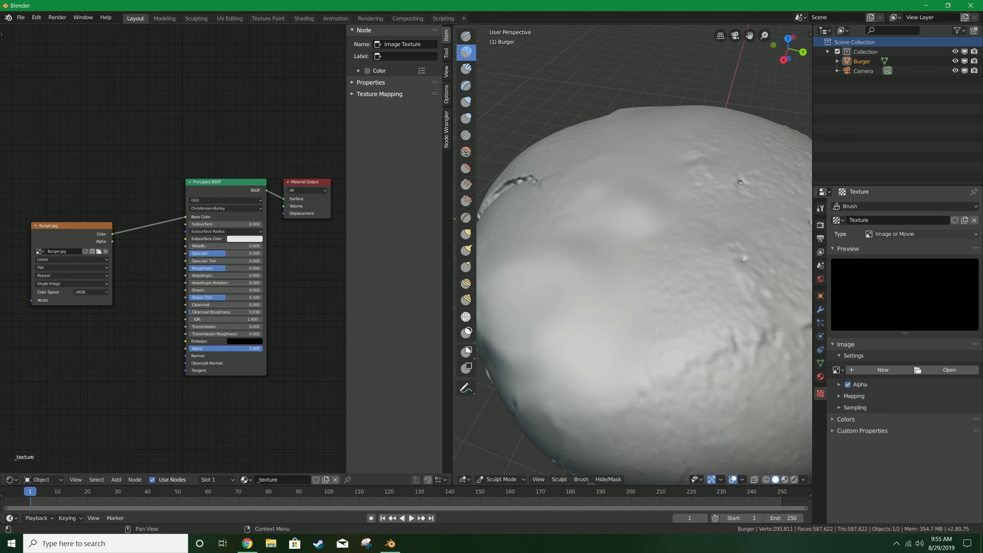
{"action": "left_click", "coordinate": [921, 234]}
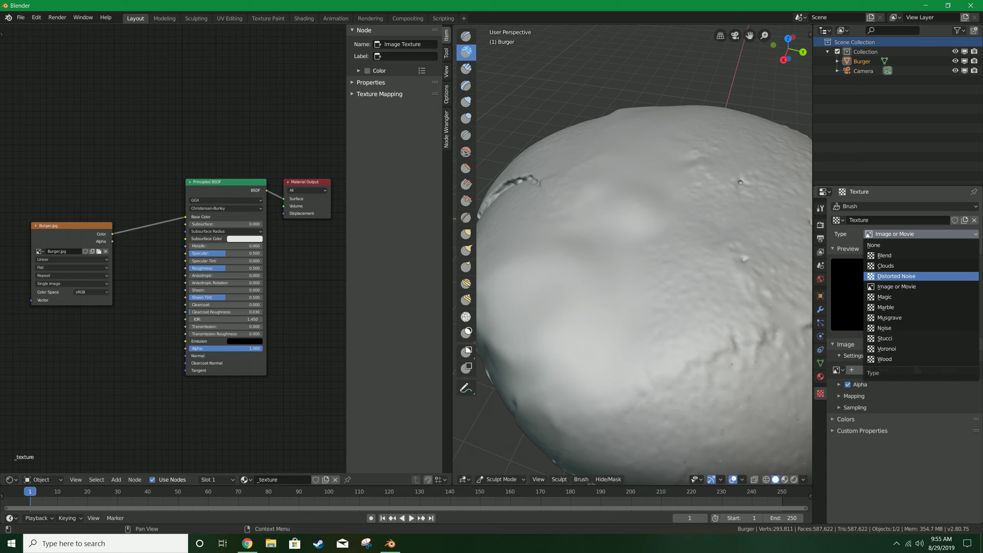
{"action": "left_click", "coordinate": [896, 276]}
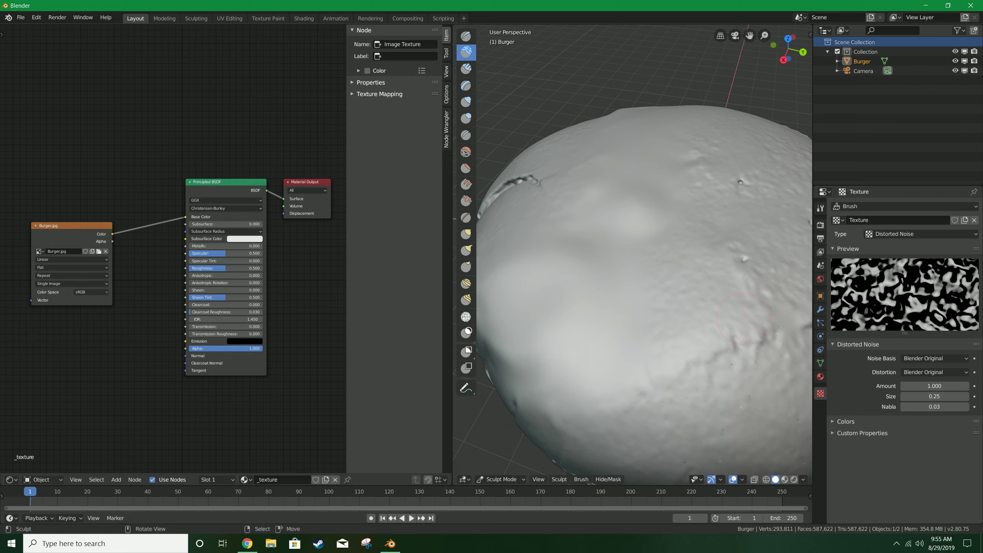
Paint textured clay strokes across the top bun's surface to add noisy surface detail.
{"action": "scroll", "coordinate": [627, 328], "scroll_direction": "up", "scroll_amount": 2}
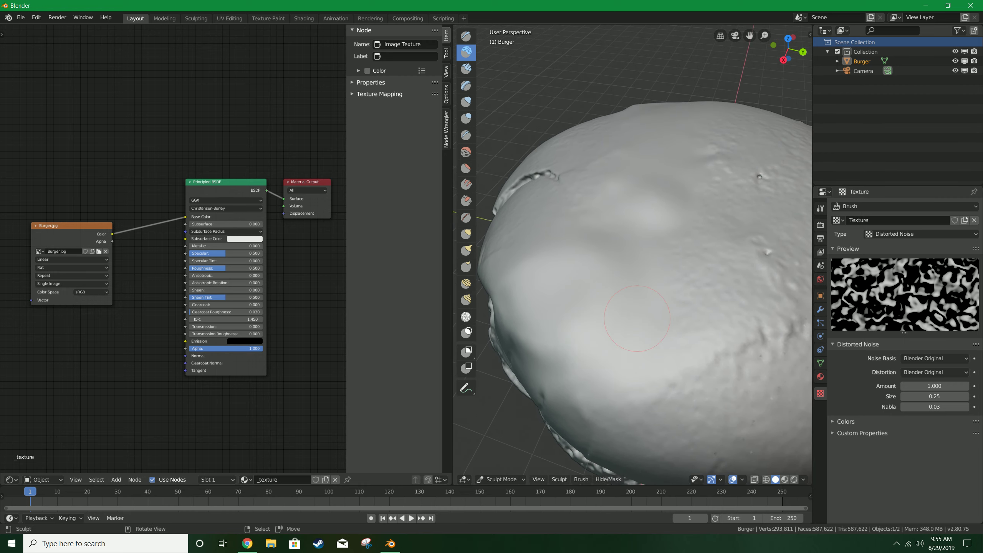
{"action": "middle_click_drag", "start_coordinate": [634, 329], "coordinate": [615, 332]}
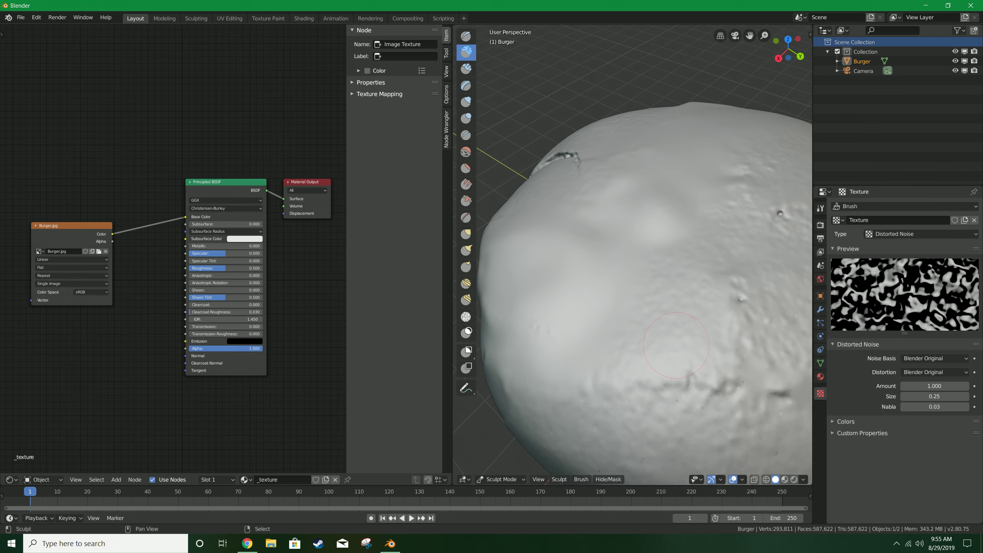
{"action": "key", "text": "shift+f"}
{"action": "left_click", "coordinate": [658, 337]}
{"action": "mouse_move", "coordinate": [554, 330]}
{"action": "left_mouse_down"}
{"action": "mouse_move", "coordinate": [574, 325]}
{"action": "mouse_move", "coordinate": [558, 340]}
{"action": "mouse_move", "coordinate": [512, 342]}
{"action": "left_mouse_up"}
{"action": "left_click_drag", "start_coordinate": [513, 298], "coordinate": [506, 256]}
{"action": "left_click_drag", "start_coordinate": [674, 216], "coordinate": [687, 205]}
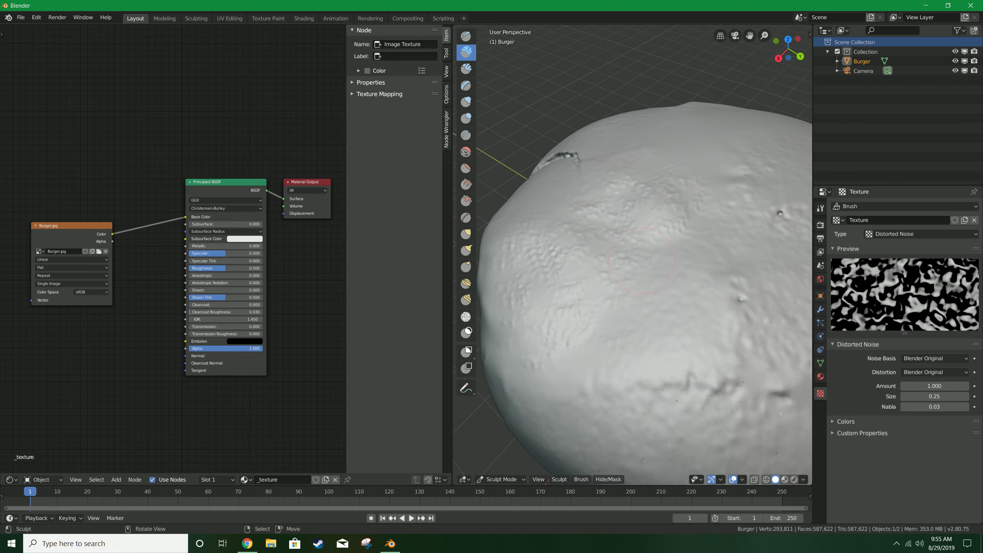
{"action": "mouse_move", "coordinate": [607, 258]}
{"action": "middle_mouse_down"}
{"action": "mouse_move", "coordinate": [620, 248]}
{"action": "mouse_move", "coordinate": [621, 367]}
{"action": "middle_mouse_up"}
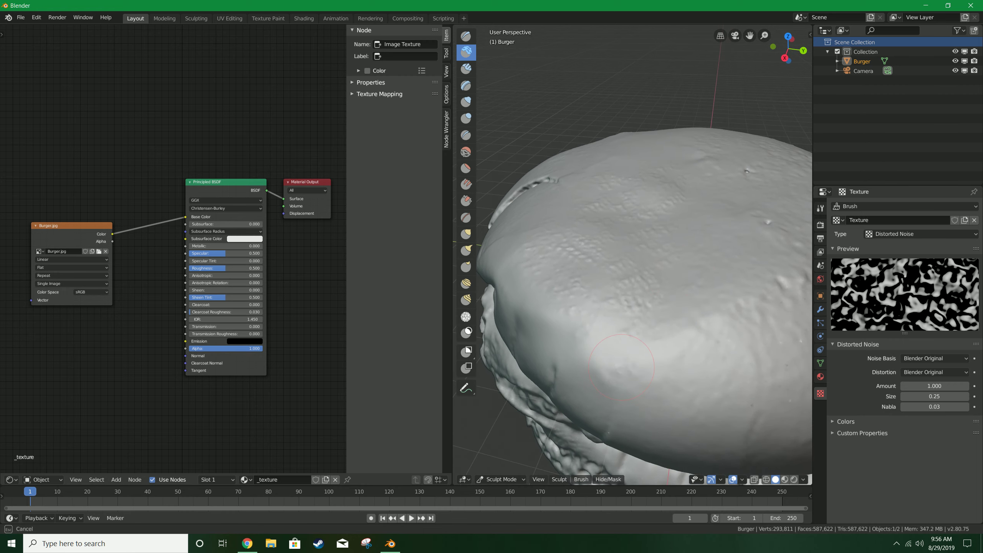
{"action": "left_click_drag", "start_coordinate": [608, 329], "coordinate": [540, 294]}
{"action": "middle_click_drag", "start_coordinate": [680, 261], "coordinate": [654, 329]}
Switch to the Smooth brush and set its radius to about 123 px and strength to 0.228.
{"action": "left_click", "coordinate": [466, 151]}
{"action": "mouse_move", "coordinate": [635, 295]}
{"action": "middle_mouse_down"}
{"action": "mouse_move", "coordinate": [631, 260]}
{"action": "mouse_move", "coordinate": [644, 261]}
{"action": "middle_mouse_up"}
{"action": "key", "text": "f"}
{"action": "left_click", "coordinate": [608, 297]}
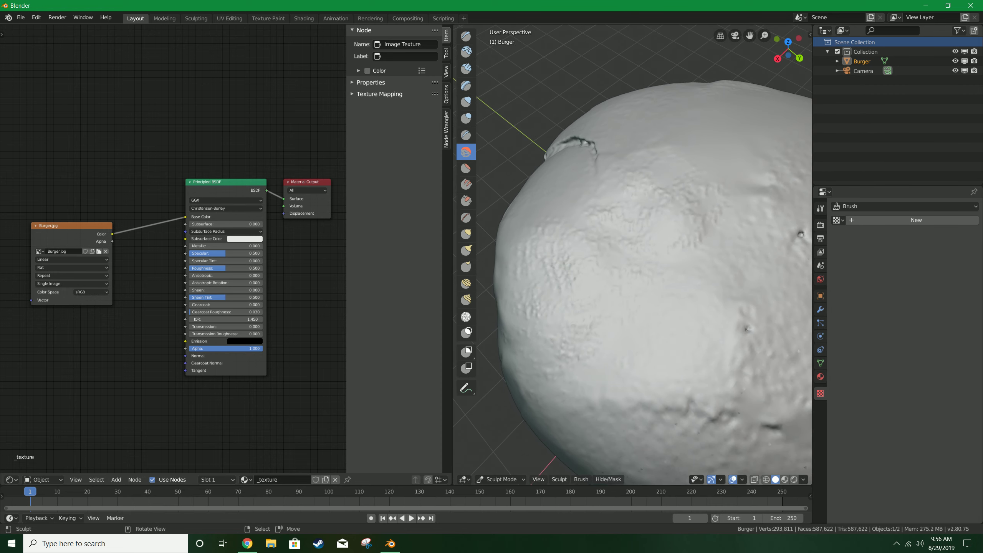
{"action": "left_click", "coordinate": [820, 208]}
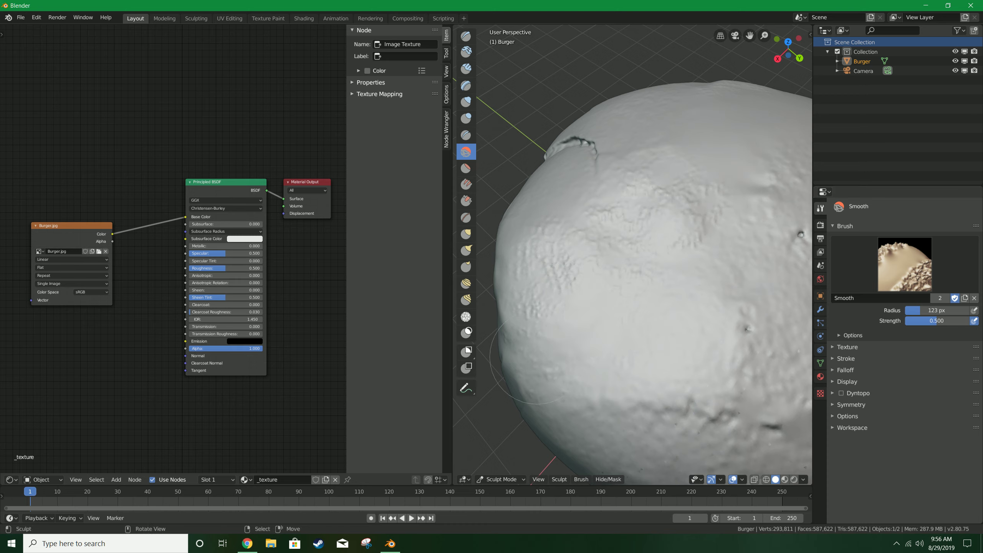
{"action": "key", "text": "shift+f"}
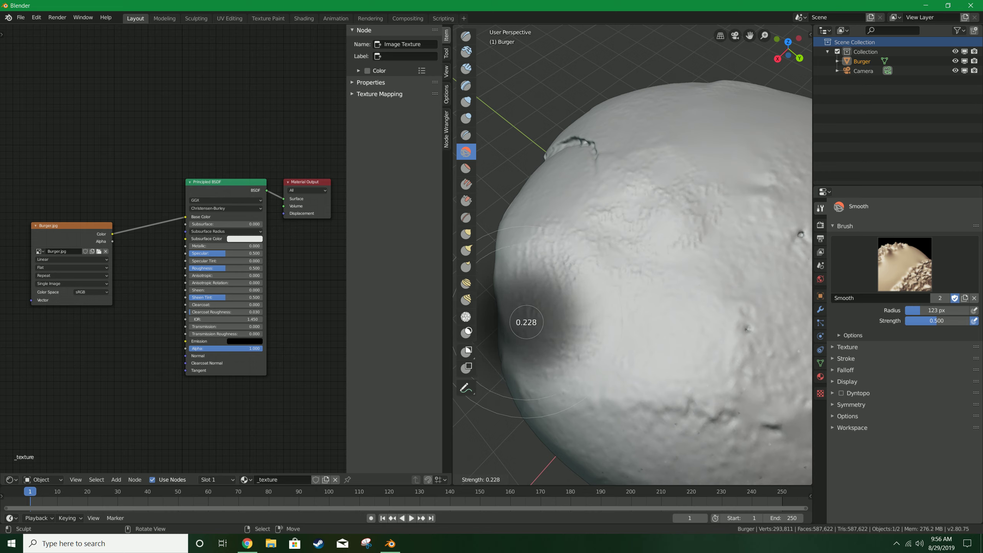
{"action": "left_click", "coordinate": [604, 322]}
Lightly smooth the textured clay area on the top bun's side.
{"action": "left_click_drag", "start_coordinate": [577, 335], "coordinate": [530, 355]}
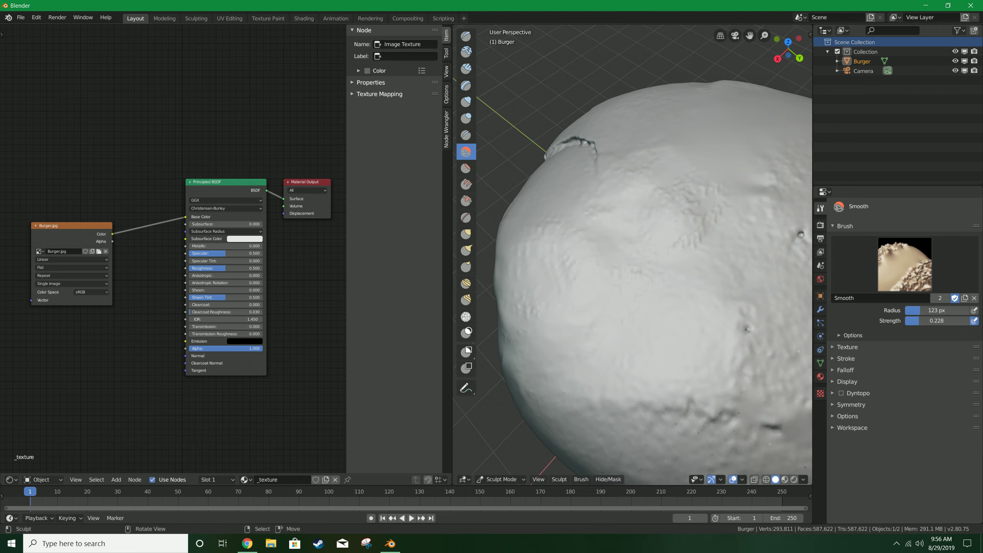
{"action": "scroll", "coordinate": [639, 290], "scroll_direction": "down", "scroll_amount": 4}
{"action": "mouse_move", "coordinate": [639, 290]}
{"action": "middle_mouse_down"}
{"action": "mouse_move", "coordinate": [674, 261]}
{"action": "mouse_move", "coordinate": [686, 284]}
{"action": "middle_mouse_up"}
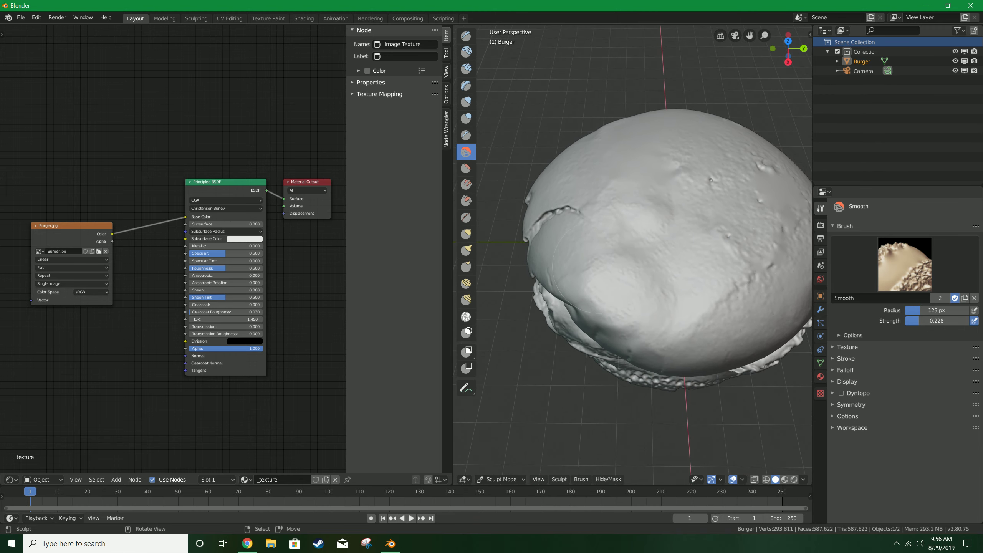
{"action": "mouse_move", "coordinate": [628, 317]}
{"action": "middle_mouse_down"}
{"action": "mouse_move", "coordinate": [603, 303]}
{"action": "mouse_move", "coordinate": [665, 327]}
{"action": "mouse_move", "coordinate": [563, 285]}
{"action": "mouse_move", "coordinate": [503, 283]}
{"action": "middle_mouse_up"}
{"action": "mouse_move", "coordinate": [664, 323]}
{"action": "middle_mouse_down"}
{"action": "mouse_move", "coordinate": [643, 327]}
{"action": "mouse_move", "coordinate": [672, 310]}
{"action": "mouse_move", "coordinate": [678, 286]}
{"action": "mouse_move", "coordinate": [684, 339]}
{"action": "mouse_move", "coordinate": [687, 312]}
{"action": "mouse_move", "coordinate": [724, 292]}
{"action": "mouse_move", "coordinate": [682, 329]}
{"action": "mouse_move", "coordinate": [677, 315]}
{"action": "mouse_move", "coordinate": [687, 307]}
{"action": "middle_mouse_up"}
{"action": "scroll", "coordinate": [724, 292], "scroll_direction": "down", "scroll_amount": 4}
{"action": "scroll", "coordinate": [682, 329], "scroll_direction": "up", "scroll_amount": 3}
{"action": "scroll", "coordinate": [677, 314], "scroll_direction": "down", "scroll_amount": 1}
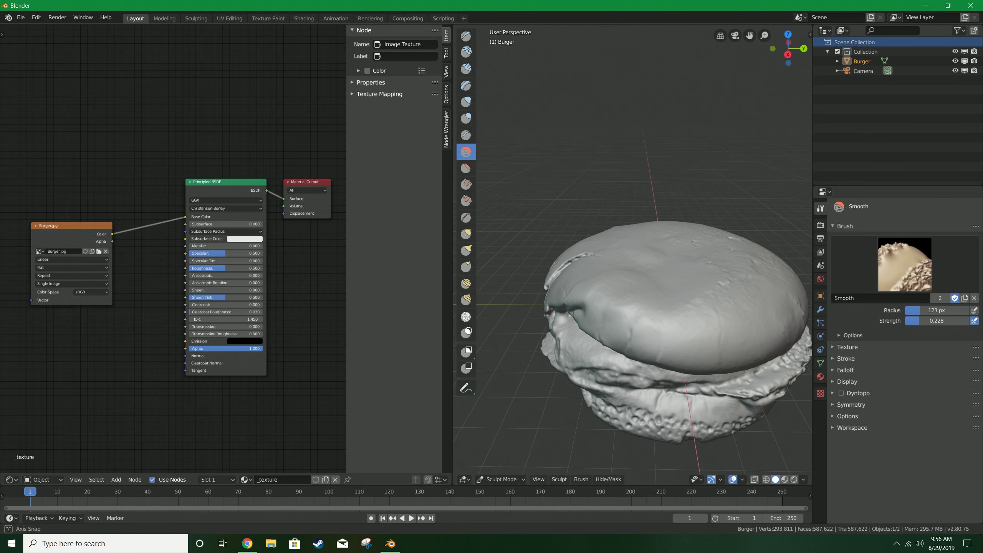
Return to Object Mode and preview the burger in Look Dev shading.
{"action": "key", "text": "ctrl+Tab"}
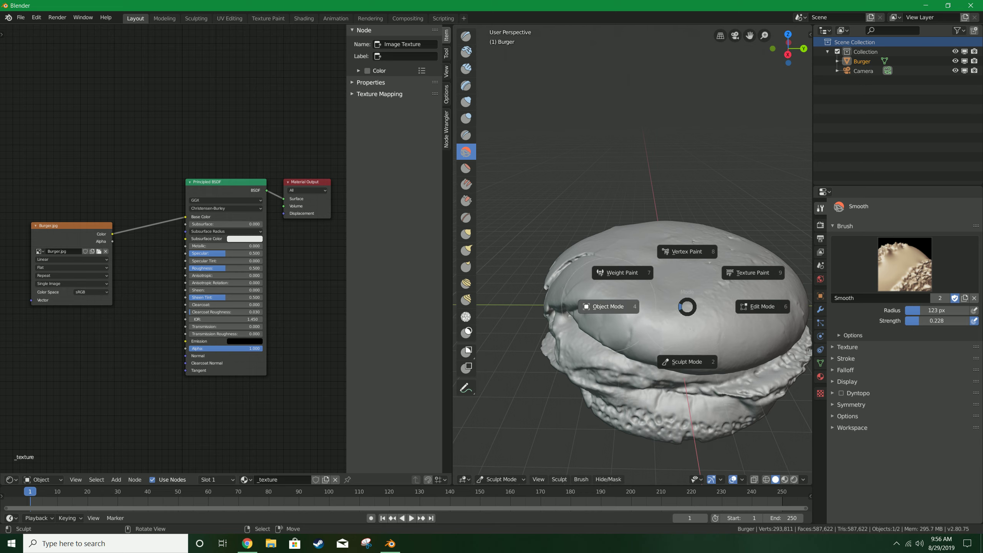
{"action": "left_click", "coordinate": [609, 305]}
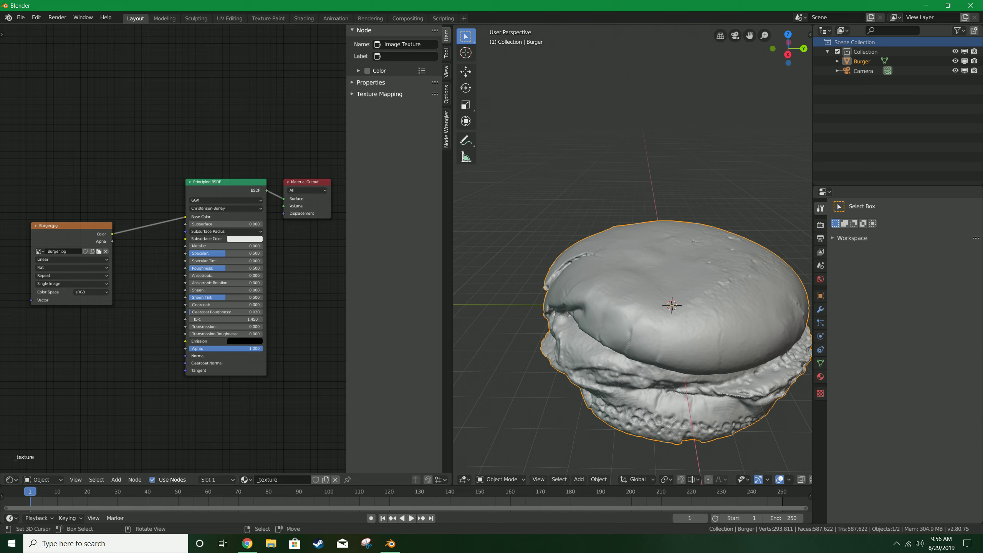
{"action": "mouse_move", "coordinate": [609, 305]}
{"action": "middle_mouse_down"}
{"action": "mouse_move", "coordinate": [682, 308]}
{"action": "mouse_move", "coordinate": [635, 323]}
{"action": "mouse_move", "coordinate": [604, 308]}
{"action": "mouse_move", "coordinate": [608, 319]}
{"action": "mouse_move", "coordinate": [476, 180]}
{"action": "mouse_move", "coordinate": [650, 309]}
{"action": "middle_mouse_up"}
{"action": "scroll", "coordinate": [604, 308], "scroll_direction": "up", "scroll_amount": 2}
{"action": "scroll", "coordinate": [604, 308], "scroll_direction": "down", "scroll_amount": 2}
{"action": "key", "text": "z"}
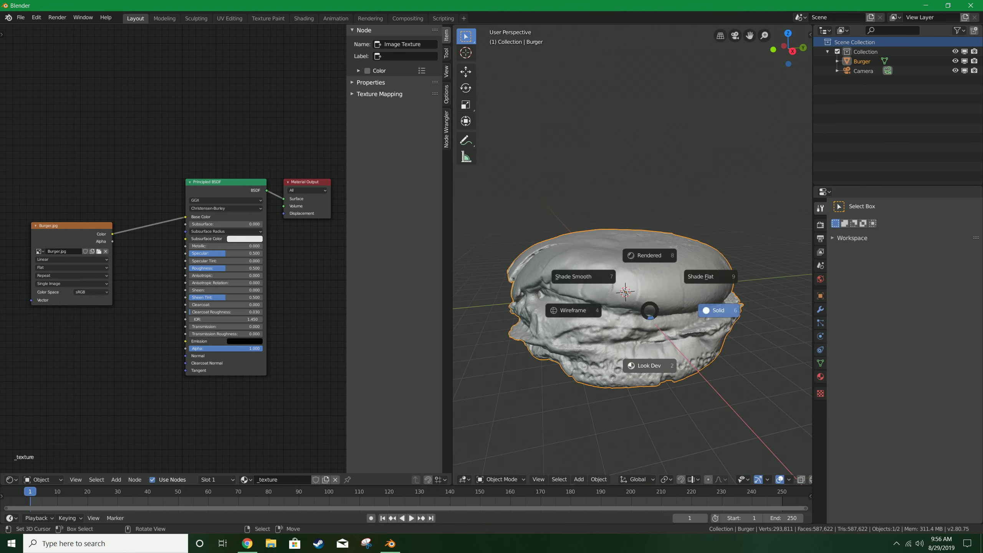
{"action": "left_click", "coordinate": [649, 358]}
{"action": "scroll", "coordinate": [650, 359], "scroll_direction": "up", "scroll_amount": 2}
{"action": "mouse_move", "coordinate": [650, 358]}
{"action": "middle_mouse_down"}
{"action": "mouse_move", "coordinate": [650, 382]}
{"action": "mouse_move", "coordinate": [753, 371]}
{"action": "mouse_move", "coordinate": [753, 383]}
{"action": "mouse_move", "coordinate": [708, 376]}
{"action": "mouse_move", "coordinate": [676, 391]}
{"action": "mouse_move", "coordinate": [697, 393]}
{"action": "middle_mouse_up"}
{"action": "scroll", "coordinate": [697, 393], "scroll_direction": "down", "scroll_amount": 1}
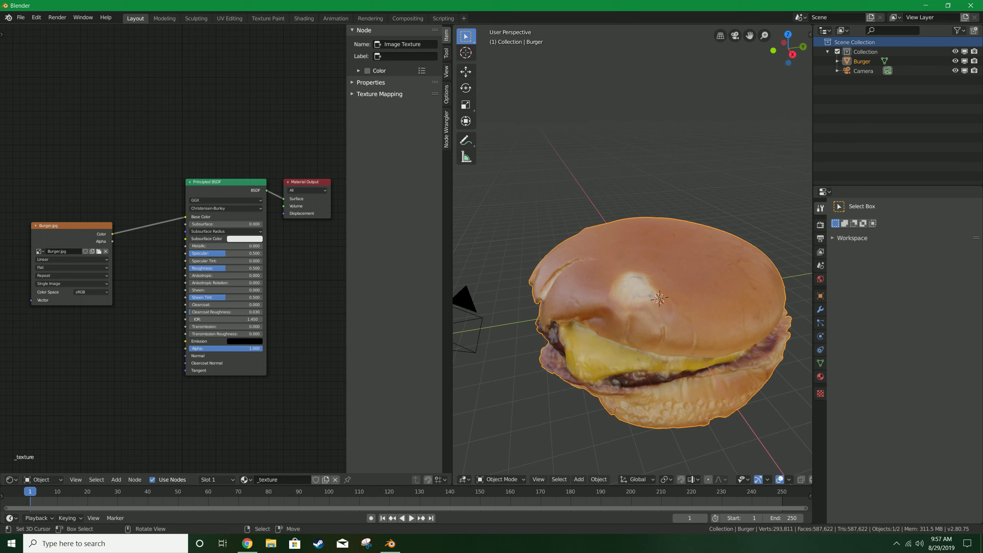
Switch the viewport back to Solid shading and enter Texture Paint mode.
{"action": "key", "text": "z"}
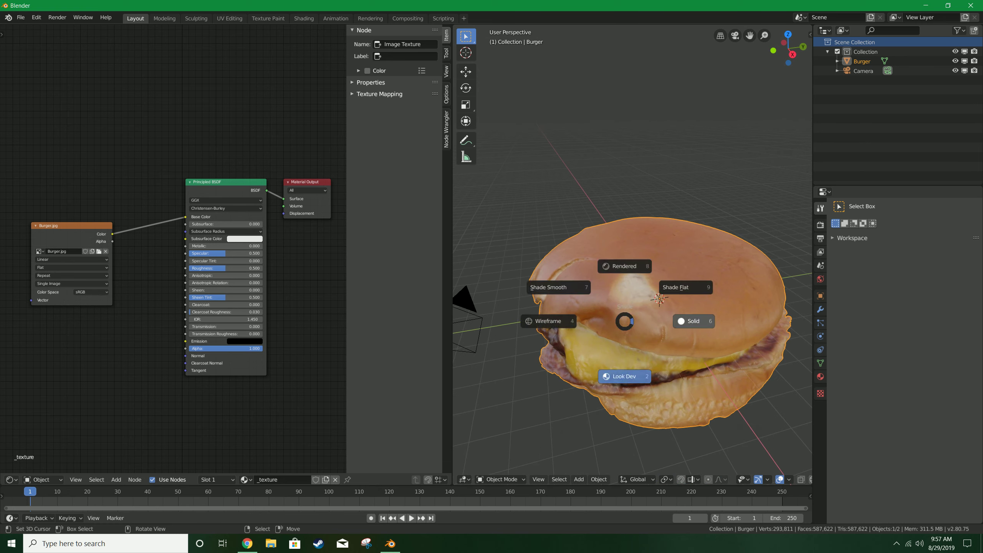
{"action": "left_click", "coordinate": [703, 320]}
{"action": "key", "text": "ctrl+Tab"}
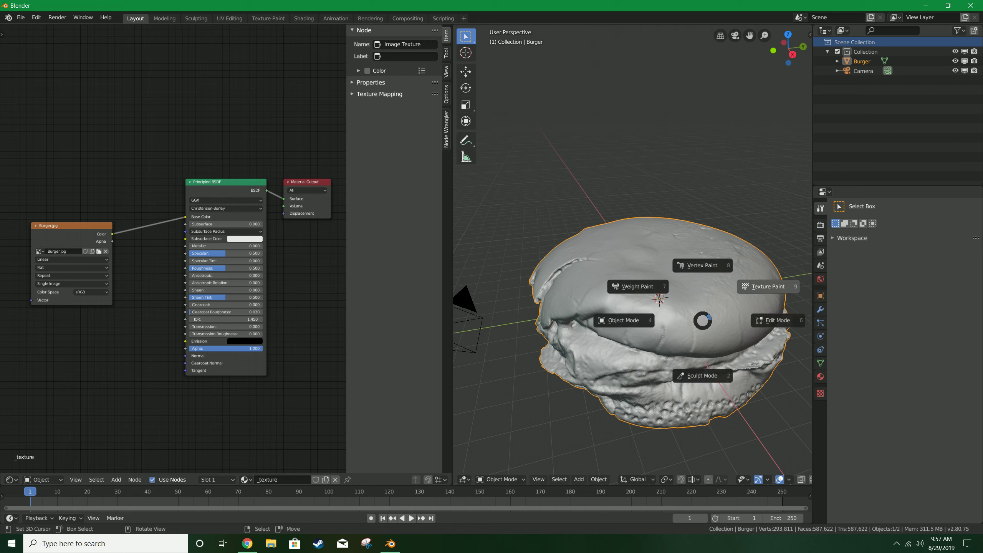
{"action": "left_click", "coordinate": [764, 287]}
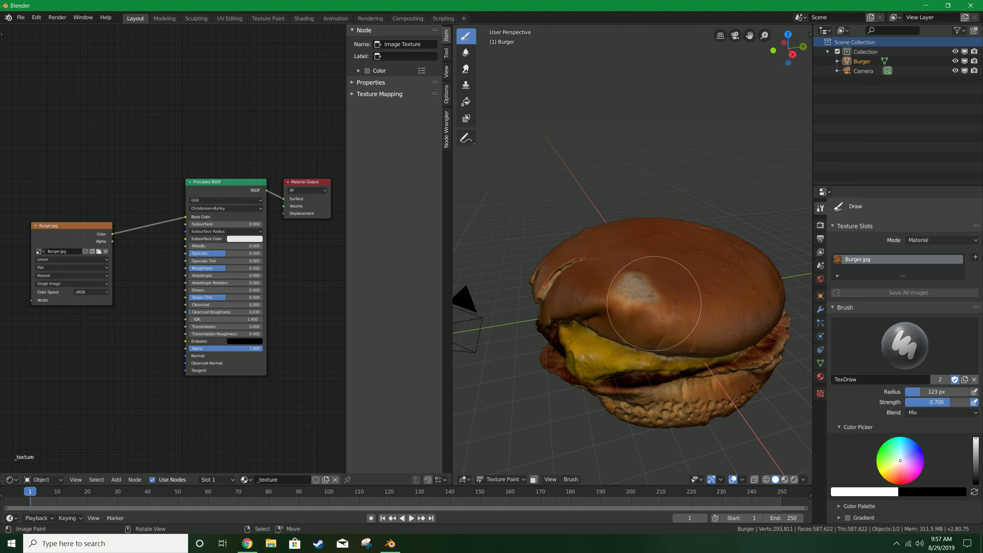
{"action": "mouse_move", "coordinate": [657, 305]}
{"action": "middle_mouse_down"}
{"action": "mouse_move", "coordinate": [681, 302]}
{"action": "mouse_move", "coordinate": [640, 324]}
{"action": "mouse_move", "coordinate": [658, 307]}
{"action": "mouse_move", "coordinate": [631, 310]}
{"action": "mouse_move", "coordinate": [631, 286]}
{"action": "mouse_move", "coordinate": [631, 313]}
{"action": "middle_mouse_up"}
{"action": "scroll", "coordinate": [595, 358], "scroll_direction": "up", "scroll_amount": 4}
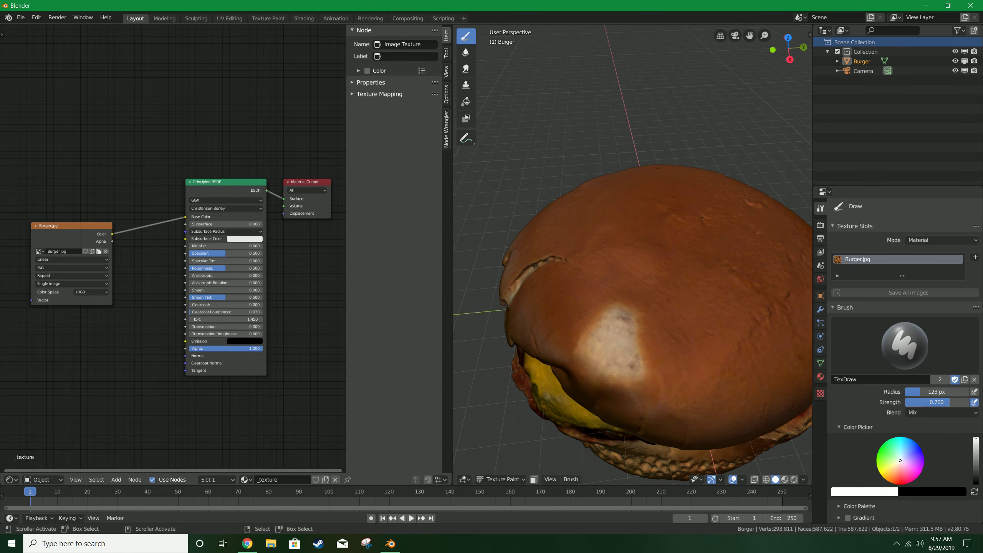
Turn the node editor area into an Image Editor and display the Burger.jpg image in it.
{"action": "left_click", "coordinate": [11, 479]}
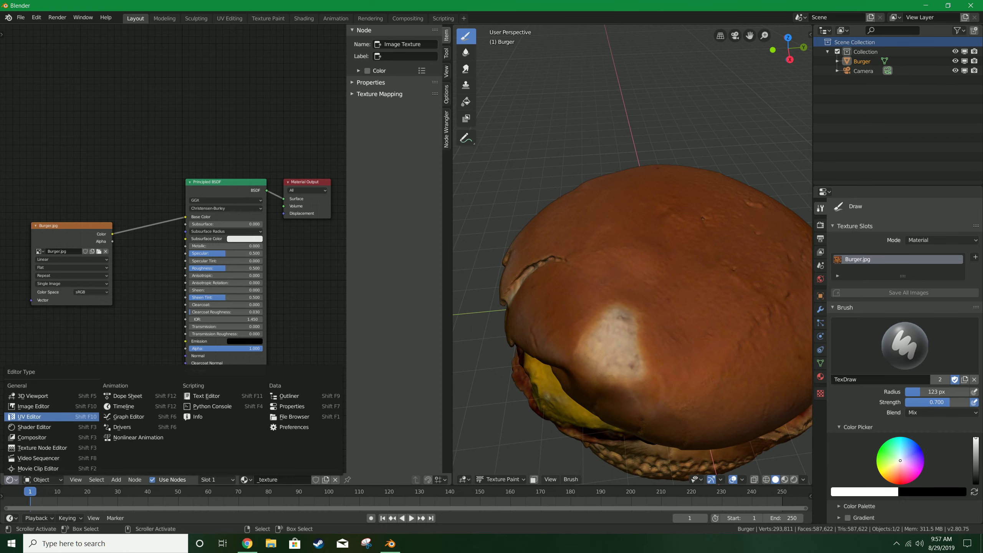
{"action": "left_click", "coordinate": [34, 407]}
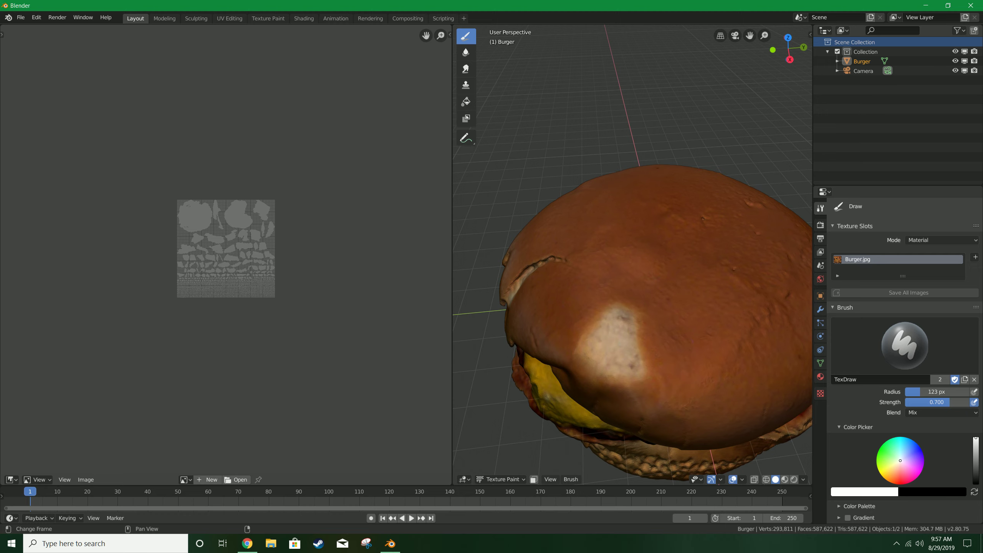
{"action": "scroll", "coordinate": [226, 249], "scroll_direction": "up", "scroll_amount": 4}
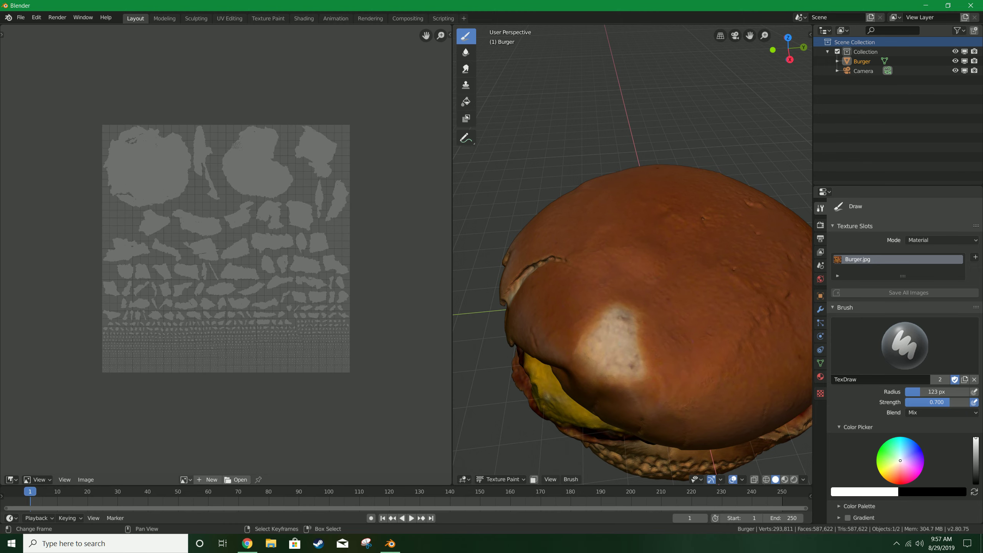
{"action": "left_click", "coordinate": [186, 479]}
{"action": "left_click", "coordinate": [203, 368]}
{"action": "left_click", "coordinate": [166, 480]}
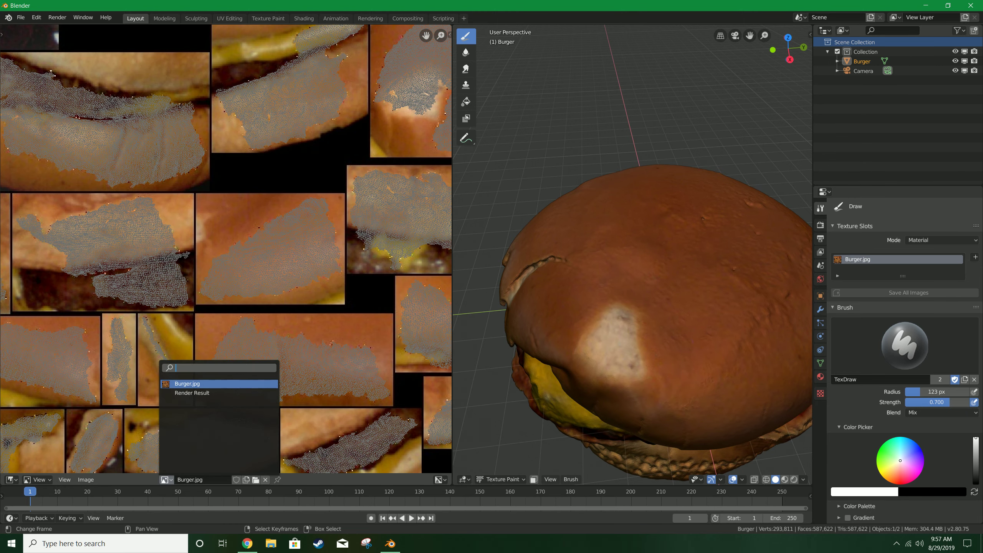
{"action": "left_click", "coordinate": [193, 383]}
{"action": "scroll", "coordinate": [226, 249], "scroll_direction": "down", "scroll_amount": 6}
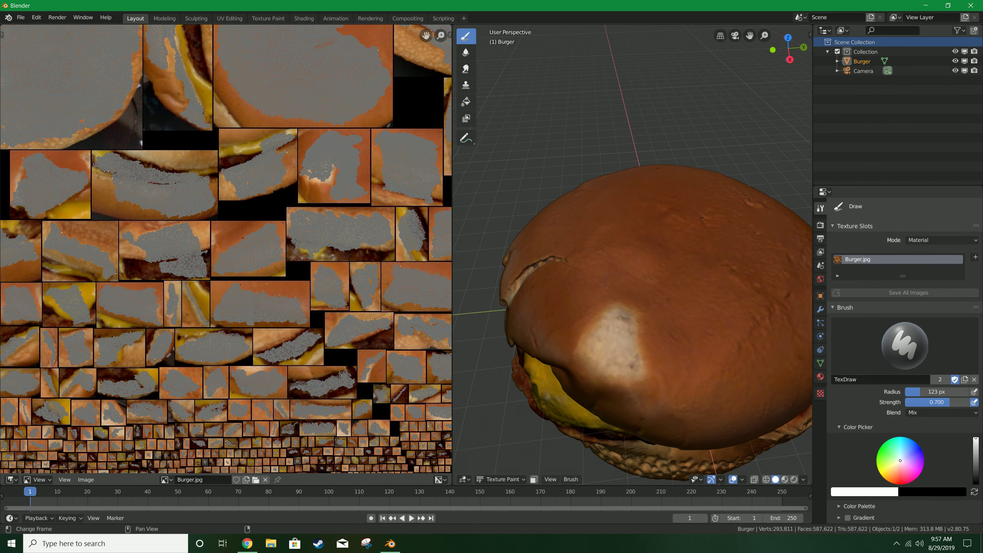
Select the Clone brush and clone-paint over the pale patch on the top bun.
{"action": "mouse_move", "coordinate": [658, 335]}
{"action": "middle_mouse_down"}
{"action": "mouse_move", "coordinate": [600, 347]}
{"action": "mouse_move", "coordinate": [612, 369]}
{"action": "mouse_move", "coordinate": [683, 289]}
{"action": "mouse_move", "coordinate": [730, 282]}
{"action": "mouse_move", "coordinate": [647, 335]}
{"action": "middle_mouse_up"}
{"action": "scroll", "coordinate": [600, 347], "scroll_direction": "up", "scroll_amount": 1}
{"action": "scroll", "coordinate": [731, 282], "scroll_direction": "down", "scroll_amount": 3}
{"action": "scroll", "coordinate": [647, 336], "scroll_direction": "up", "scroll_amount": 2}
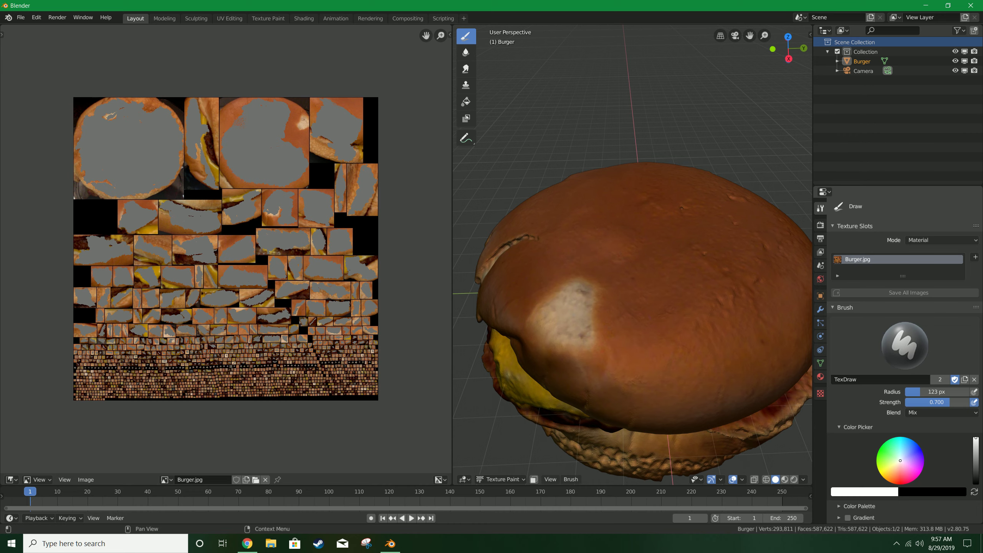
{"action": "left_click", "coordinate": [900, 346]}
{"action": "left_click", "coordinate": [900, 347]}
{"action": "scroll", "coordinate": [620, 249], "scroll_direction": "up", "scroll_amount": 2}
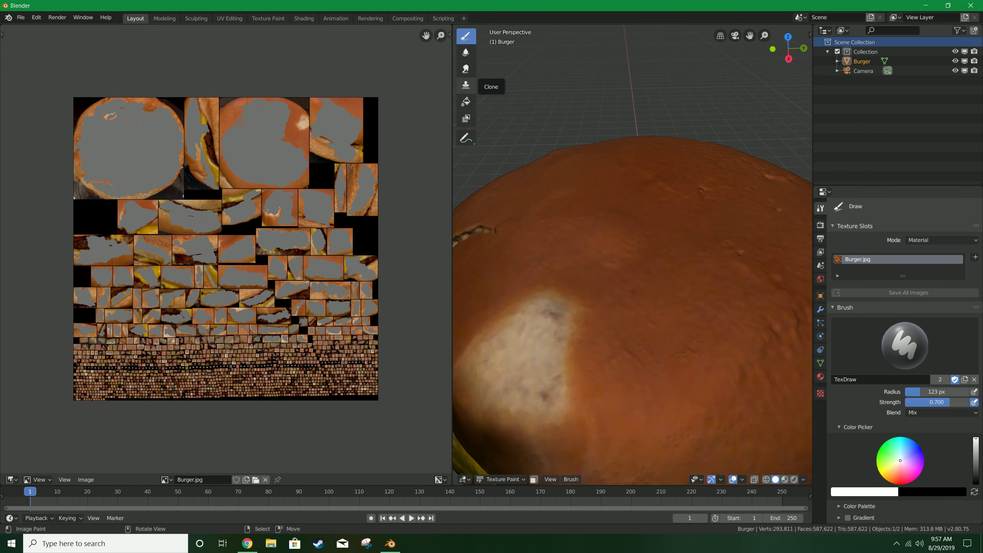
{"action": "left_click", "coordinate": [465, 85]}
{"action": "scroll", "coordinate": [683, 295], "scroll_direction": "down", "scroll_amount": 3}
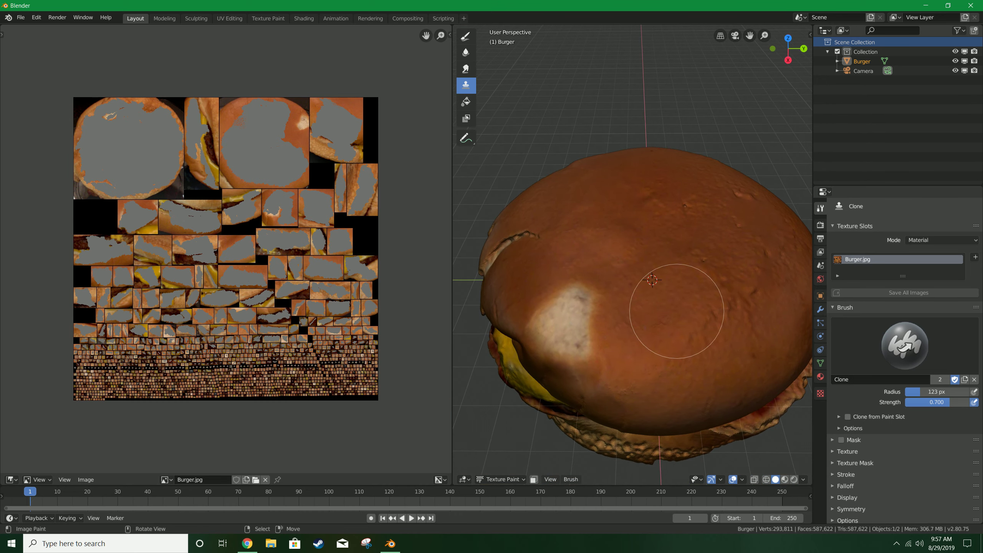
{"action": "mouse_move", "coordinate": [577, 322]}
{"action": "left_mouse_down"}
{"action": "mouse_move", "coordinate": [620, 292]}
{"action": "mouse_move", "coordinate": [566, 290]}
{"action": "mouse_move", "coordinate": [593, 319]}
{"action": "left_mouse_up"}
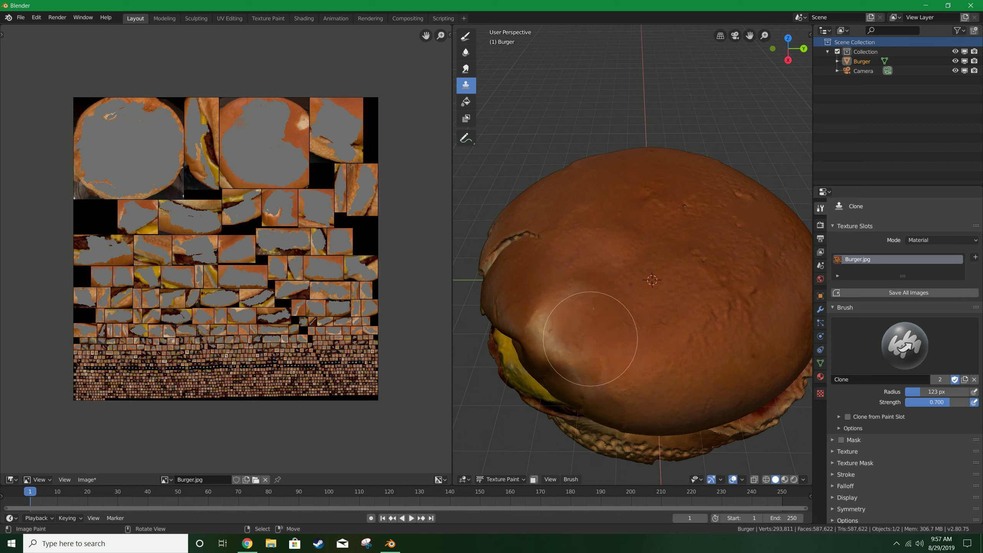
Clone-paint over the remaining discoloured areas along the top bun's side.
{"action": "mouse_move", "coordinate": [698, 311]}
{"action": "left_mouse_down"}
{"action": "mouse_move", "coordinate": [623, 329]}
{"action": "mouse_move", "coordinate": [655, 338]}
{"action": "mouse_move", "coordinate": [635, 306]}
{"action": "mouse_move", "coordinate": [667, 310]}
{"action": "left_mouse_up"}
{"action": "middle_click_drag", "start_coordinate": [668, 309], "coordinate": [667, 326]}
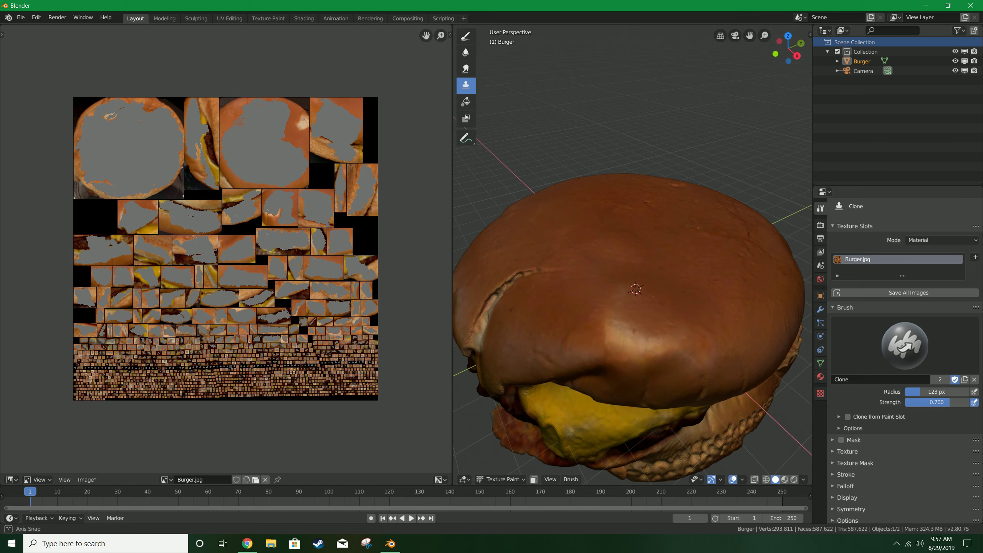
{"action": "scroll", "coordinate": [667, 325], "scroll_direction": "up", "scroll_amount": 3}
{"action": "scroll", "coordinate": [519, 304], "scroll_direction": "down", "scroll_amount": 2}
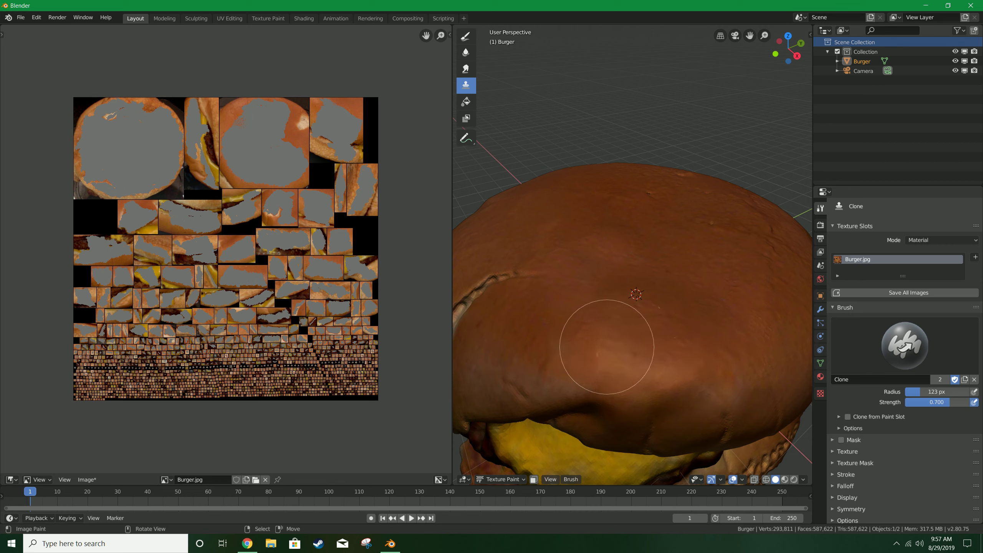
{"action": "scroll", "coordinate": [635, 354], "scroll_direction": "down", "scroll_amount": 2}
{"action": "middle_click_drag", "start_coordinate": [669, 362], "coordinate": [654, 334]}
{"action": "scroll", "coordinate": [672, 349], "scroll_direction": "up", "scroll_amount": 2}
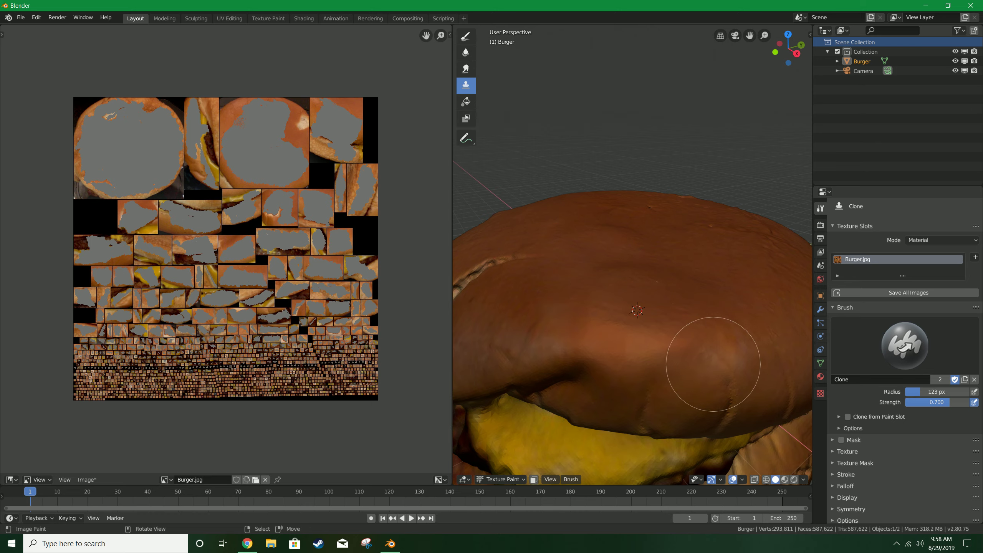
{"action": "scroll", "coordinate": [761, 360], "scroll_direction": "down", "scroll_amount": 1}
{"action": "mouse_move", "coordinate": [761, 360]}
{"action": "middle_mouse_down"}
{"action": "mouse_move", "coordinate": [668, 336]}
{"action": "mouse_move", "coordinate": [660, 349]}
{"action": "mouse_move", "coordinate": [661, 319]}
{"action": "mouse_move", "coordinate": [735, 327]}
{"action": "mouse_move", "coordinate": [676, 316]}
{"action": "middle_mouse_up"}
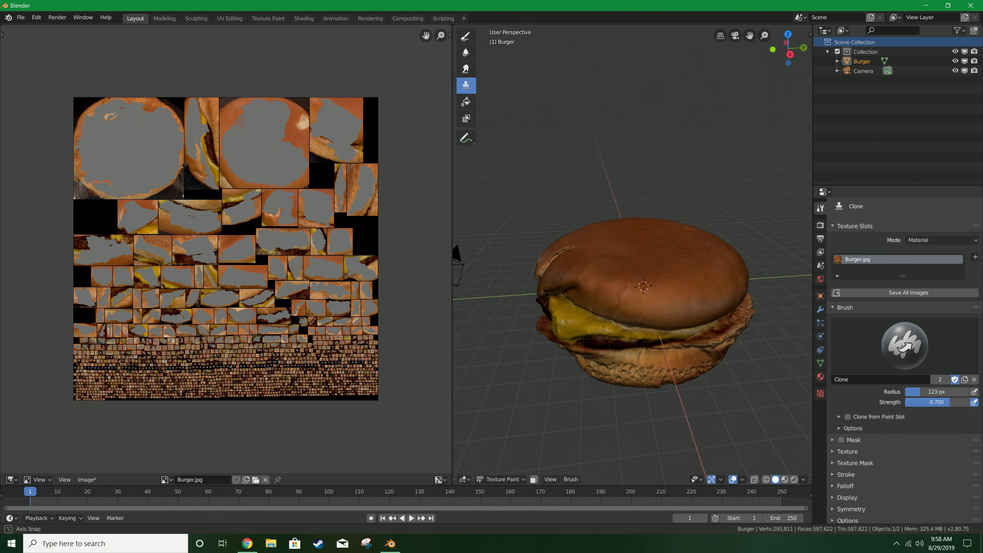
Switch the burger back to Object Mode.
{"action": "left_click", "coordinate": [538, 325]}
{"action": "middle_click_drag", "start_coordinate": [538, 324], "coordinate": [550, 325]}
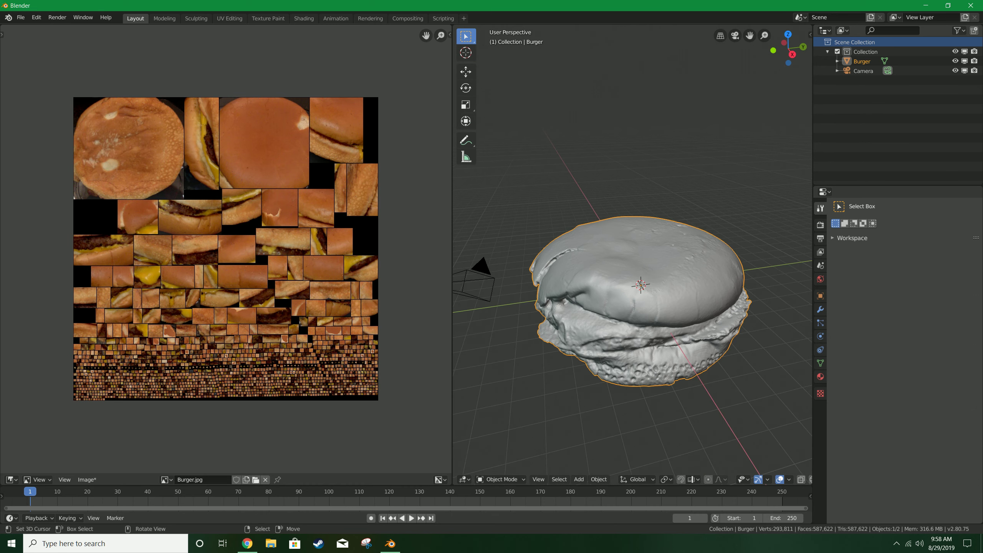
{"action": "scroll", "coordinate": [641, 302], "scroll_direction": "up", "scroll_amount": 1}
{"action": "scroll", "coordinate": [225, 249], "scroll_direction": "down", "scroll_amount": 1}
{"action": "scroll", "coordinate": [226, 249], "scroll_direction": "up", "scroll_amount": 2}
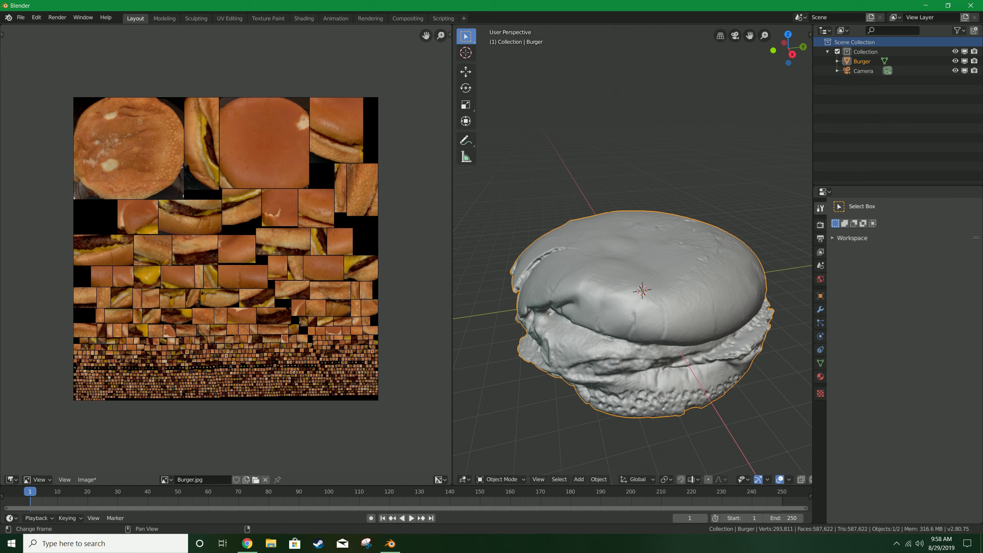
{"action": "scroll", "coordinate": [226, 248], "scroll_direction": "down", "scroll_amount": 1}
Save the painted texture image under a new name beginning Burger_Ne.
{"action": "left_click", "coordinate": [87, 479]}
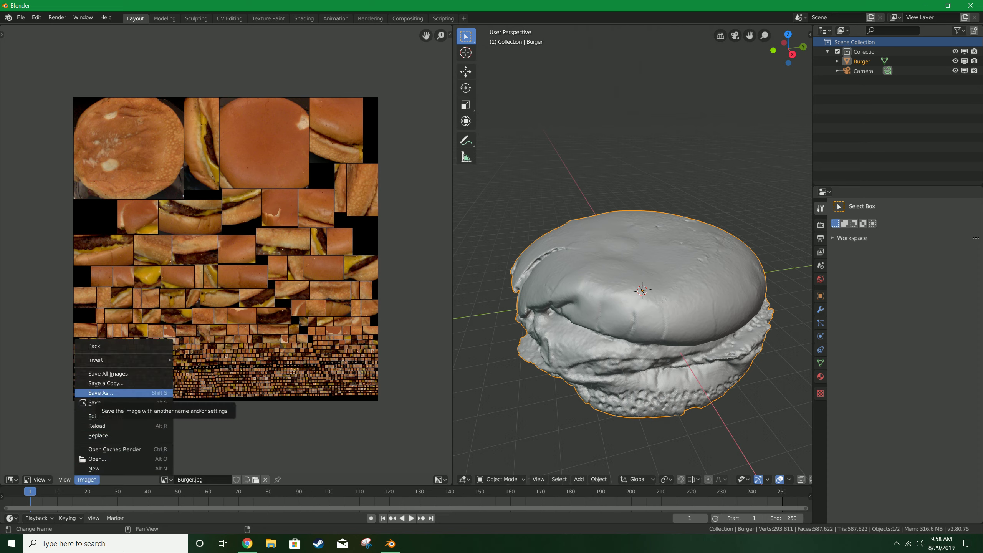
{"action": "left_click", "coordinate": [101, 393]}
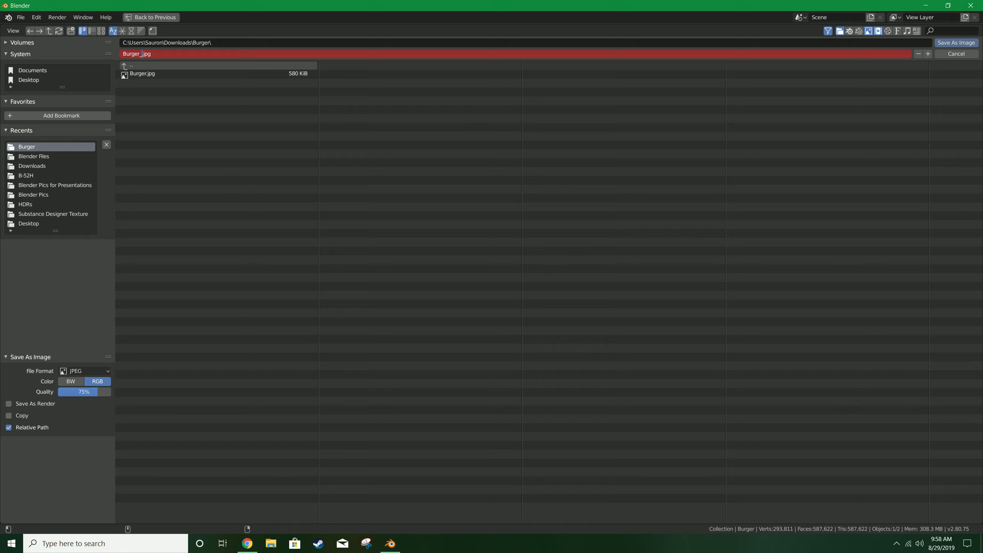
{"action": "type", "text": "_N"}
{"action": "key", "text": "BackSpace"}
{"action": "type", "text": "New"}
{"action": "key", "text": "Return"}
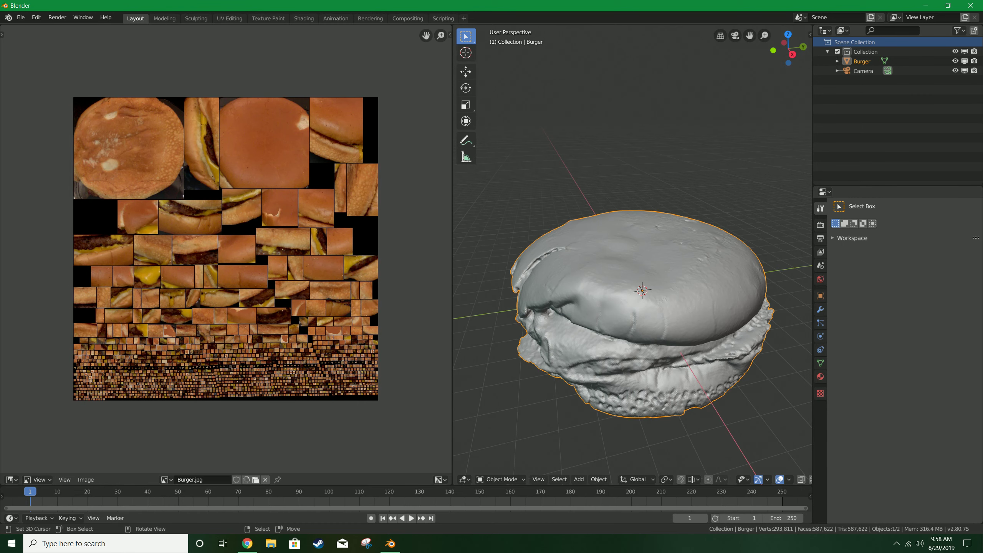
Add a Decimate modifier to the burger with a ratio of 0.25 and apply it.
{"action": "middle_click_drag", "start_coordinate": [635, 286], "coordinate": [647, 263]}
{"action": "left_click", "coordinate": [820, 309]}
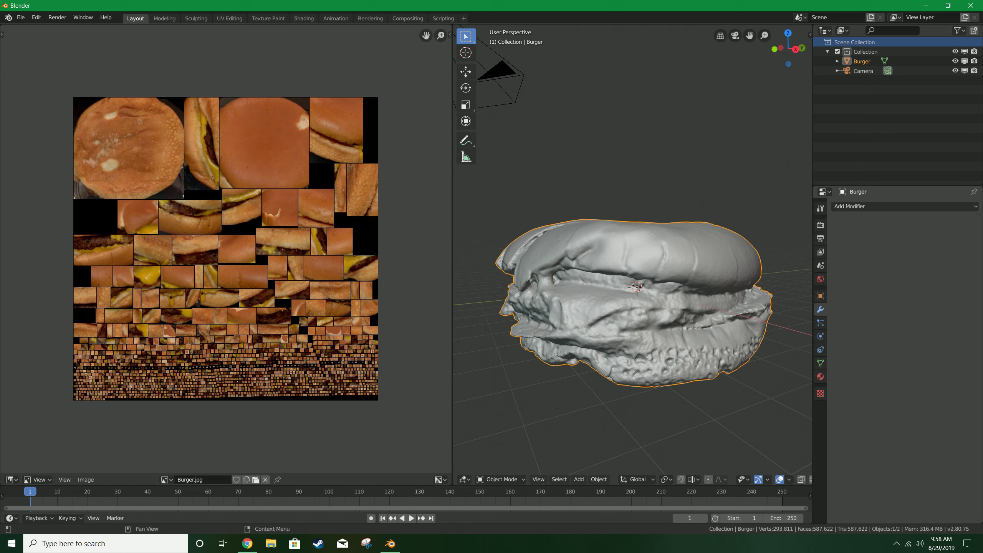
{"action": "left_click", "coordinate": [864, 206]}
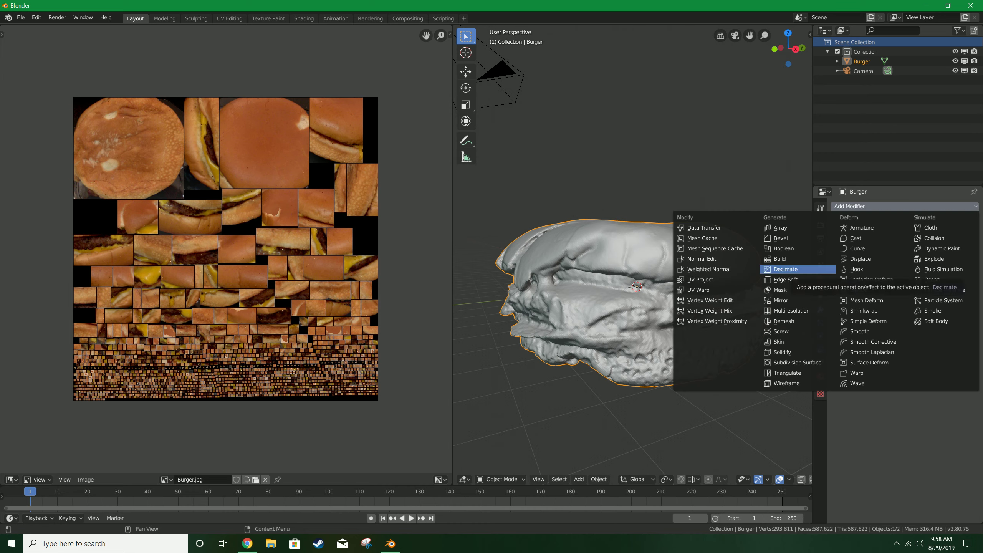
{"action": "left_click", "coordinate": [786, 269]}
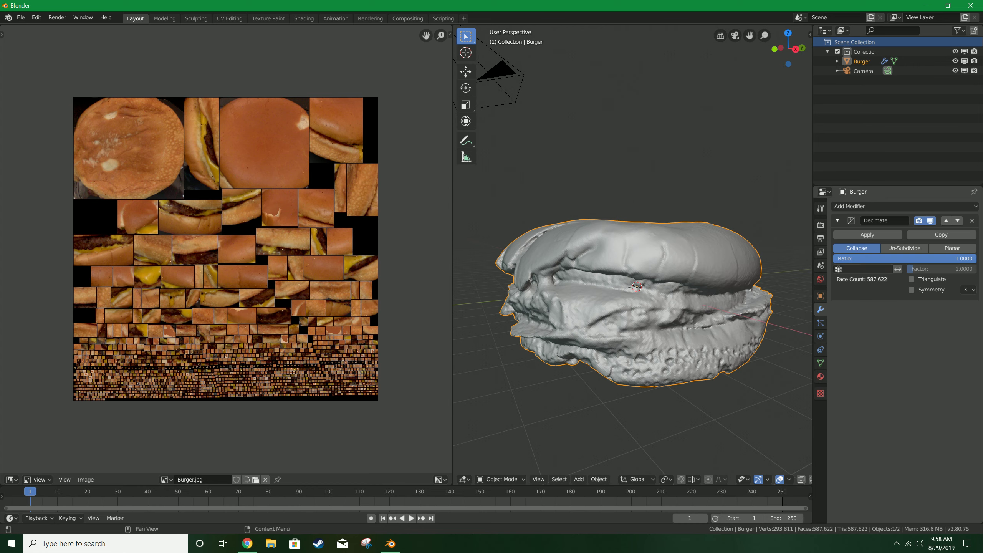
{"action": "left_click", "coordinate": [904, 259]}
{"action": "type", "text": ".25"}
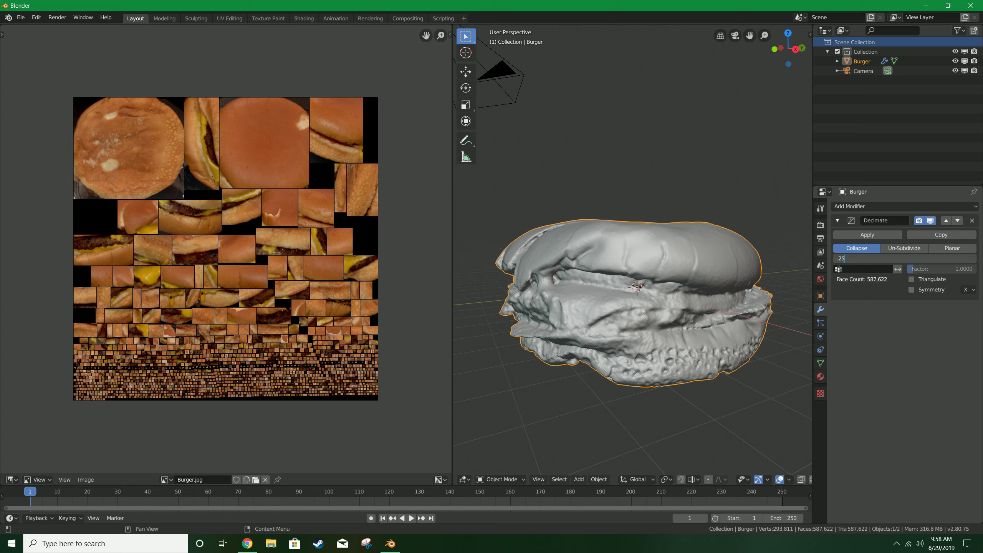
{"action": "key", "text": "Return"}
{"action": "middle_click_drag", "start_coordinate": [681, 248], "coordinate": [660, 292]}
{"action": "scroll", "coordinate": [660, 292], "scroll_direction": "up", "scroll_amount": 2}
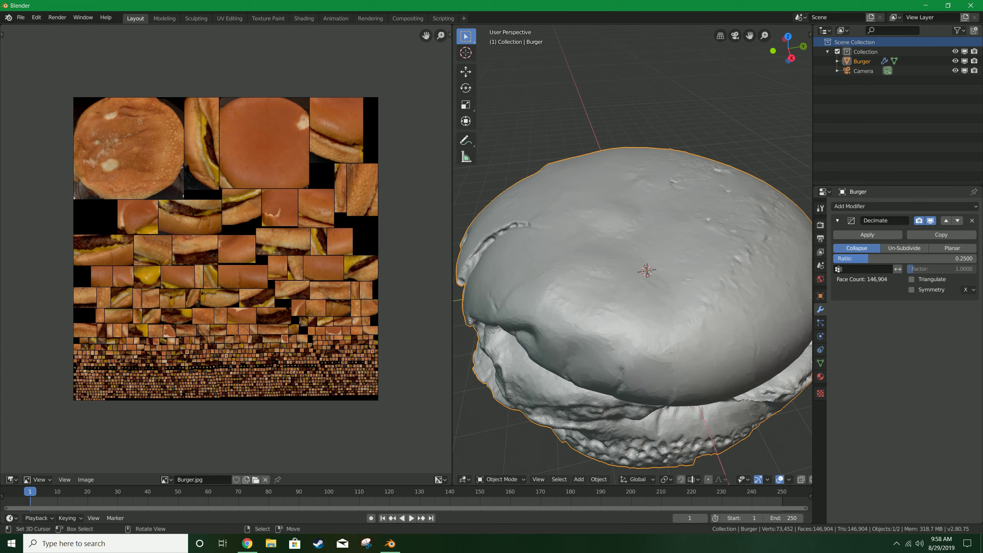
{"action": "left_click", "coordinate": [868, 235]}
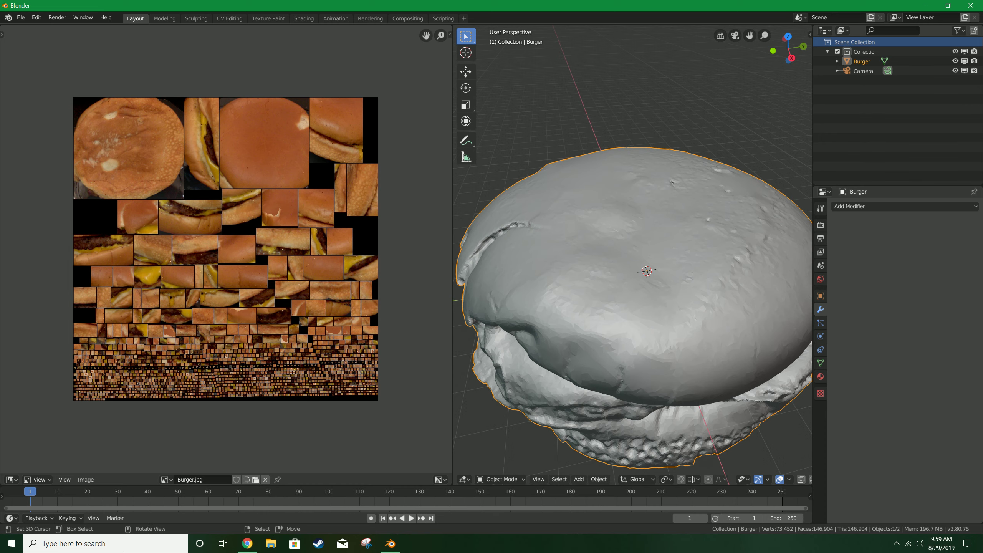
Export the burger as a Wavefront OBJ file named Burger_Whol in the Burger folder.
{"action": "scroll", "coordinate": [635, 279], "scroll_direction": "down", "scroll_amount": 3}
{"action": "middle_click_drag", "start_coordinate": [634, 279], "coordinate": [643, 267]}
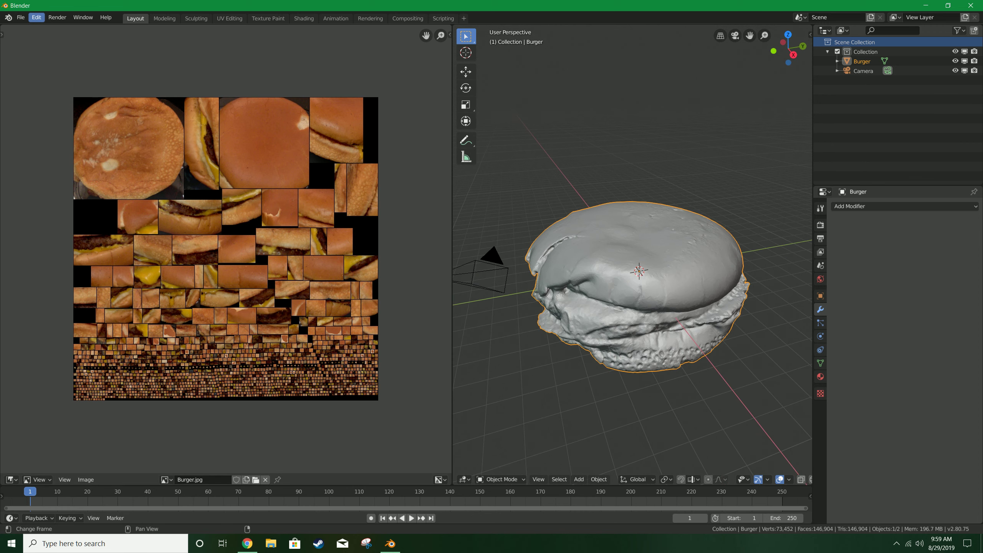
{"action": "left_click", "coordinate": [20, 17]}
{"action": "mouse_move", "coordinate": [58, 157]}
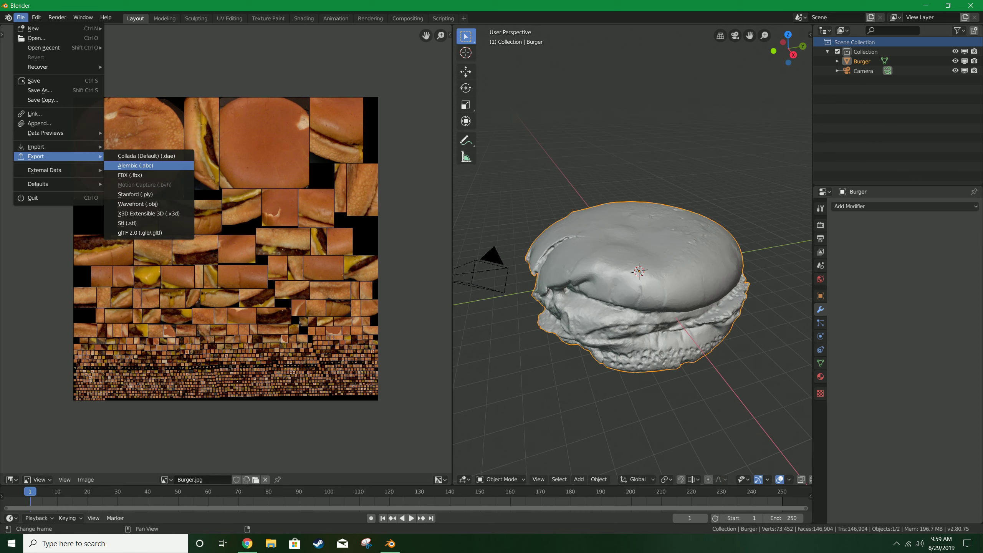
{"action": "left_click", "coordinate": [140, 203]}
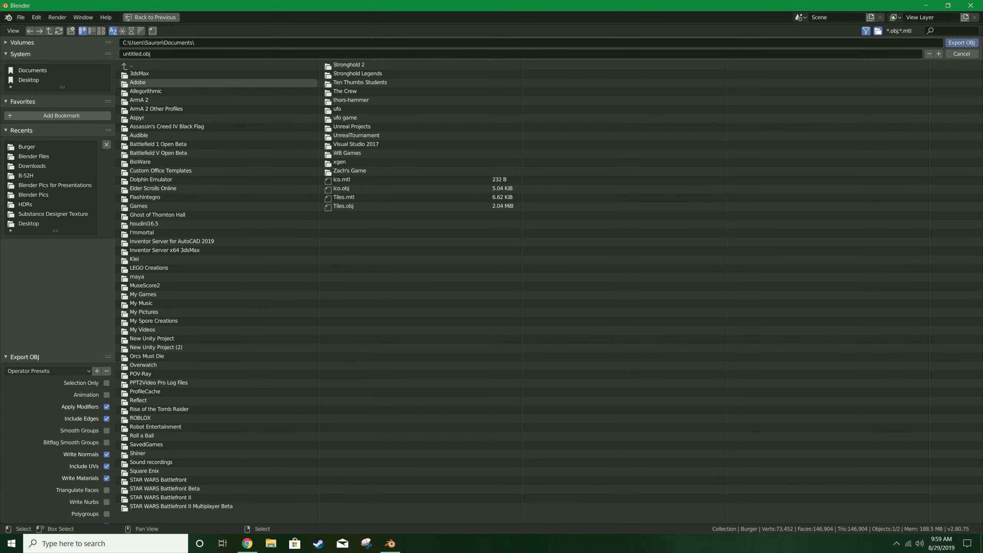
{"action": "left_click", "coordinate": [148, 92]}
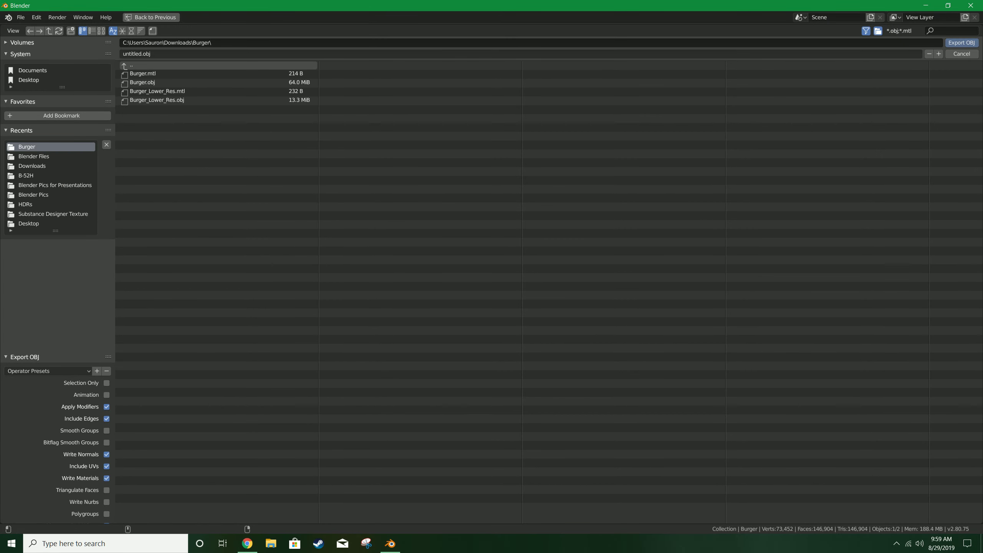
{"action": "left_click", "coordinate": [139, 54]}
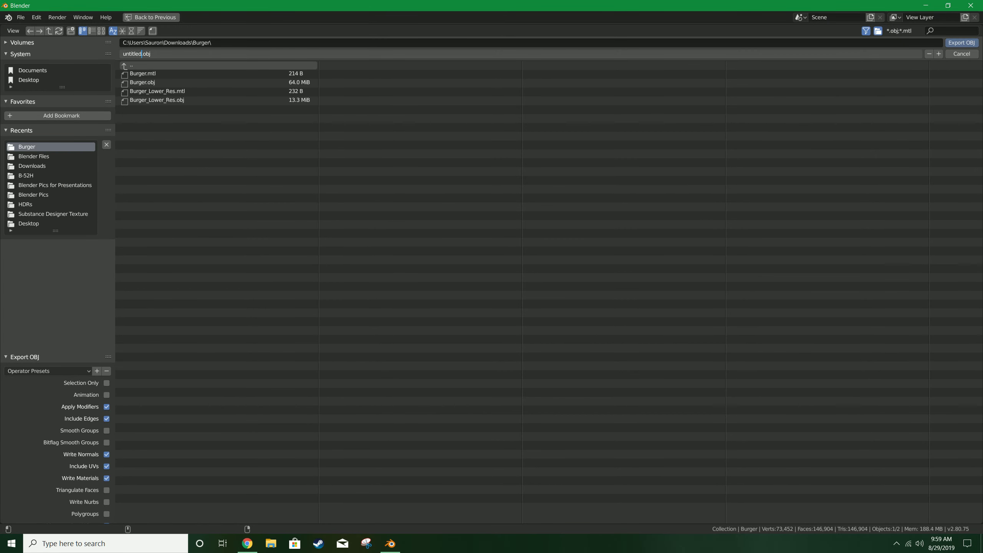
{"action": "key", "text": "BackSpace"}
{"action": "key", "text": "BackSpace"}
{"action": "key", "text": "BackSpace"}
{"action": "key", "text": "BackSpace"}
{"action": "key", "text": "BackSpace"}
{"action": "key", "text": "BackSpace"}
{"action": "key", "text": "BackSpace"}
{"action": "type", "text": "Burger_Whol"}
{"action": "key", "text": "Return"}
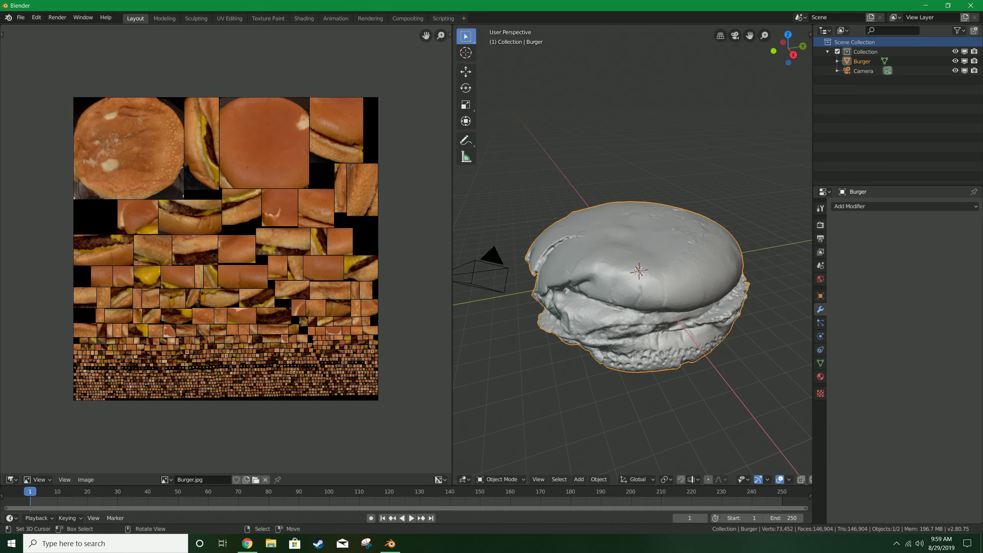
{"action": "scroll", "coordinate": [633, 271], "scroll_direction": "up", "scroll_amount": 2}
{"action": "mouse_move", "coordinate": [633, 271]}
{"action": "middle_mouse_down"}
{"action": "mouse_move", "coordinate": [621, 286]}
{"action": "mouse_move", "coordinate": [620, 268]}
{"action": "mouse_move", "coordinate": [604, 271]}
{"action": "mouse_move", "coordinate": [632, 289]}
{"action": "mouse_move", "coordinate": [647, 265]}
{"action": "mouse_move", "coordinate": [634, 277]}
{"action": "middle_mouse_up"}
{"action": "scroll", "coordinate": [621, 286], "scroll_direction": "down", "scroll_amount": 2}
{"action": "scroll", "coordinate": [632, 271], "scroll_direction": "up", "scroll_amount": 3}
{"action": "scroll", "coordinate": [633, 272], "scroll_direction": "down", "scroll_amount": 4}
{"action": "scroll", "coordinate": [632, 289], "scroll_direction": "down", "scroll_amount": 4}
{"action": "scroll", "coordinate": [634, 277], "scroll_direction": "up", "scroll_amount": 5}
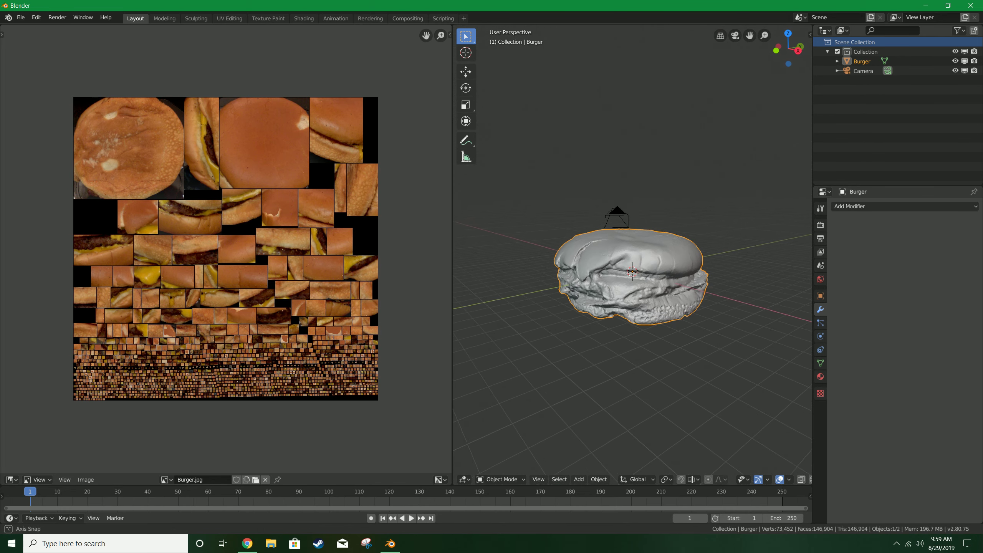